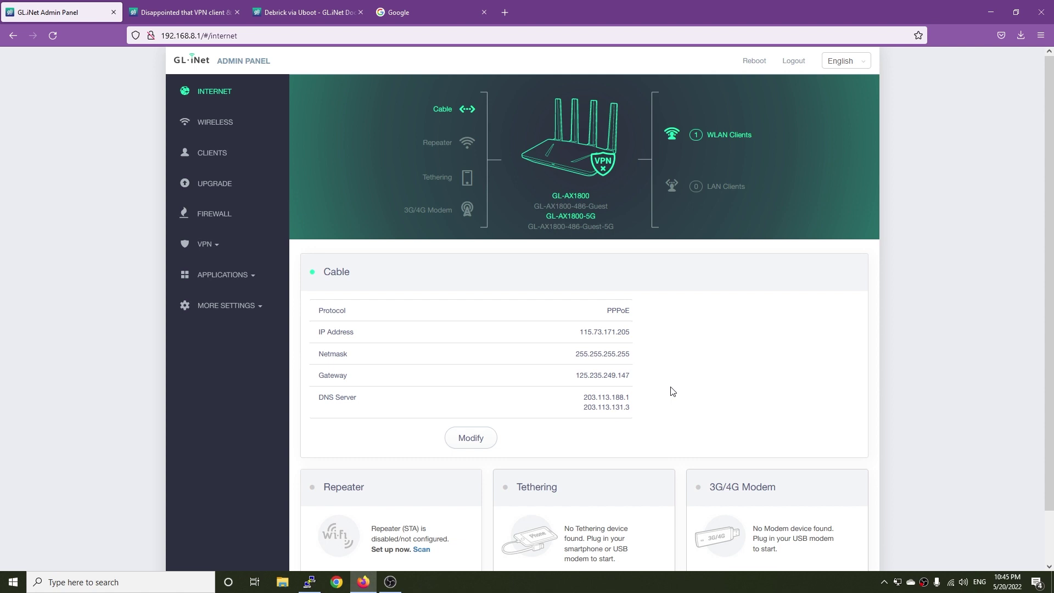
Step: Minimize Firefox to reveal the PuTTY SSH session to the router at 192.168.8.1
left_click(990, 12)
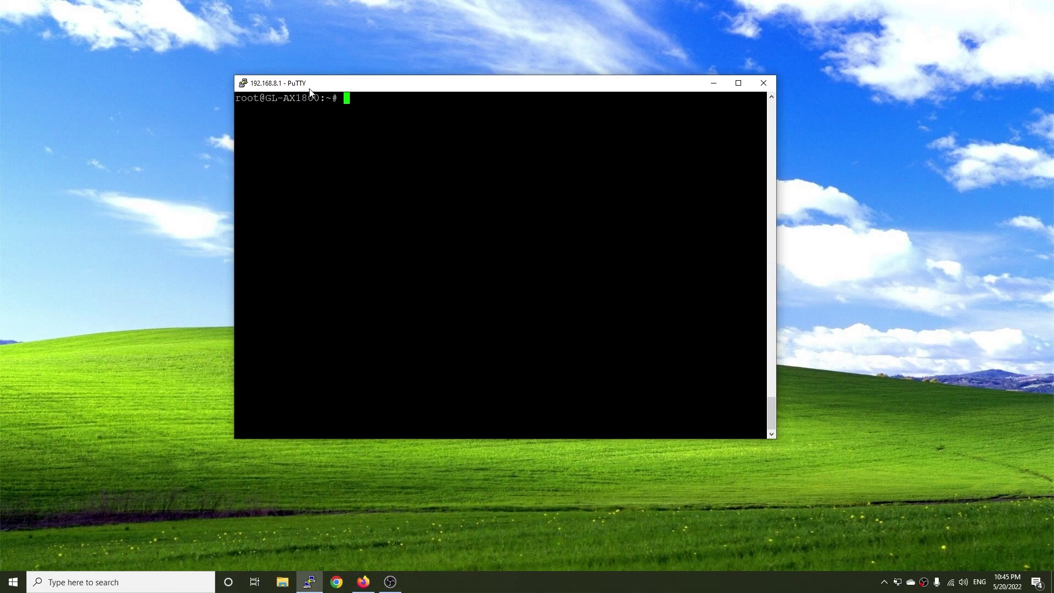
Step: Run 'uptime' and 'ifstatus wan' in PuTTY to check router uptime and WAN status
type("uptime")
key("Return")
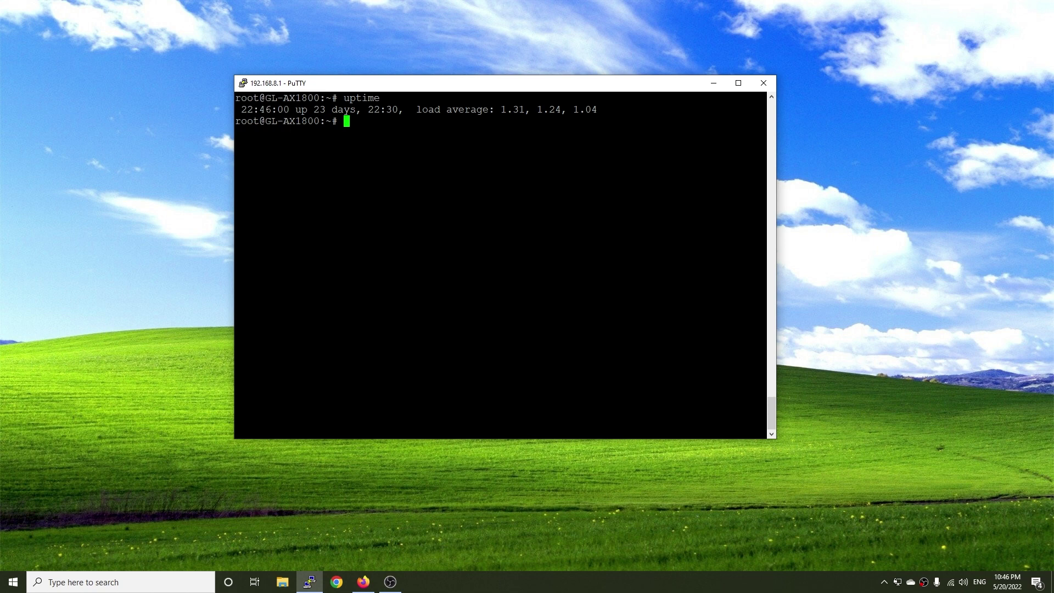
type("ifstatus wan")
key("Return")
Step: Copy the WAN uptime value 2068029 from the ifstatus output
scroll(499, 263, "up", 15)
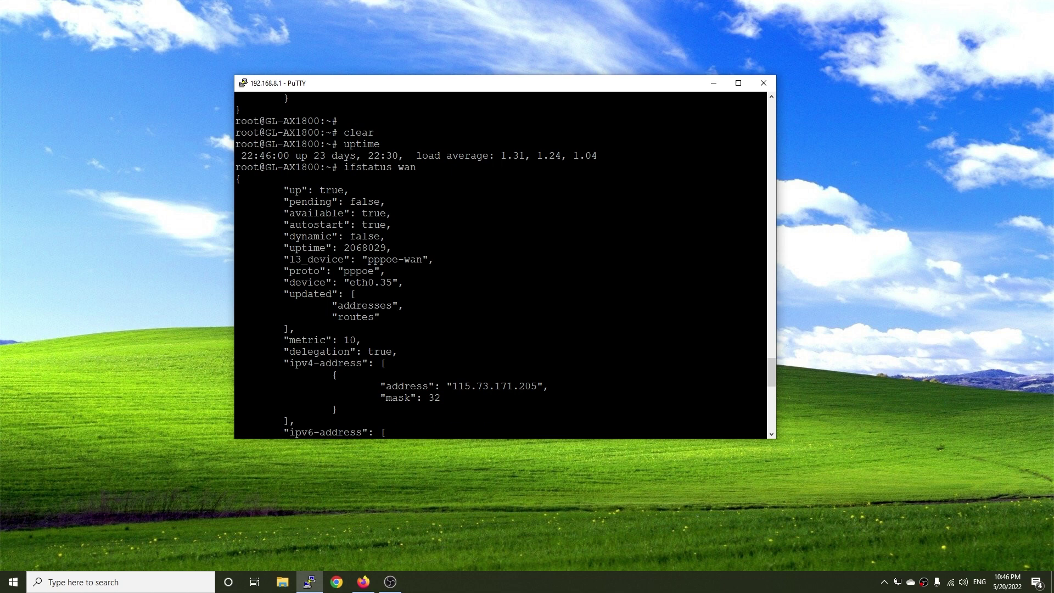
double_click(372, 249)
key("Return")
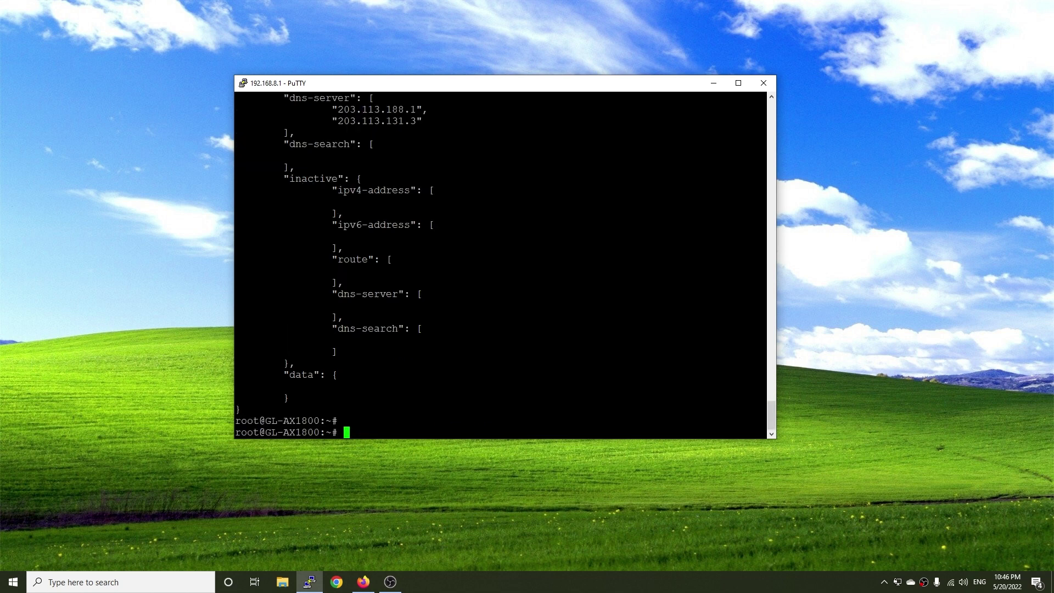
Step: Google '2068029 seconds to days' (23.93552083 days), then return to the admin panel tab
left_click(363, 582)
key("ctrl+Tab")
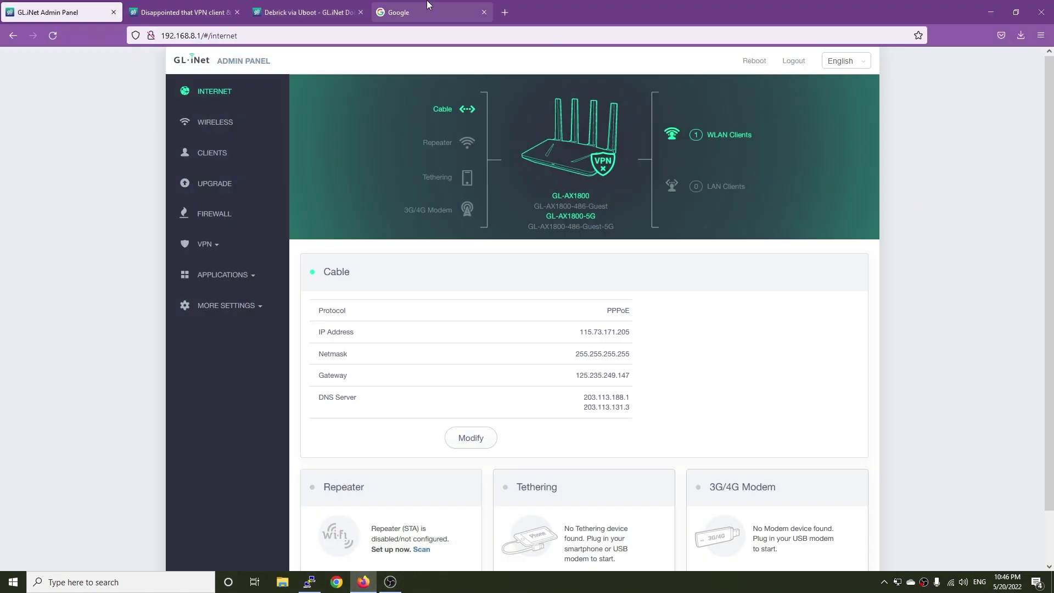
type("2068029")
type("sec")
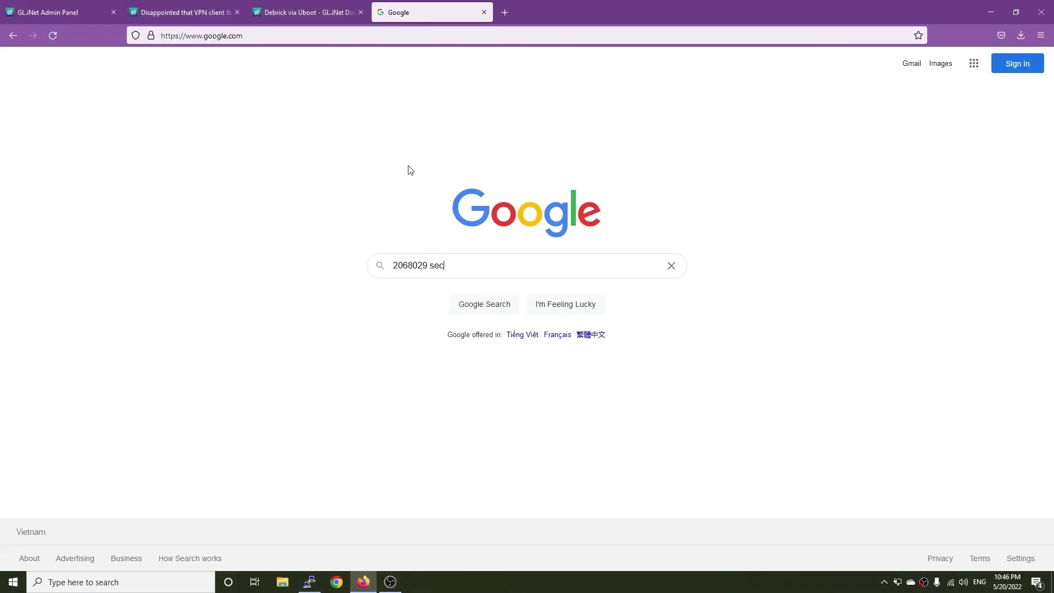
type("onds to days")
key("Return")
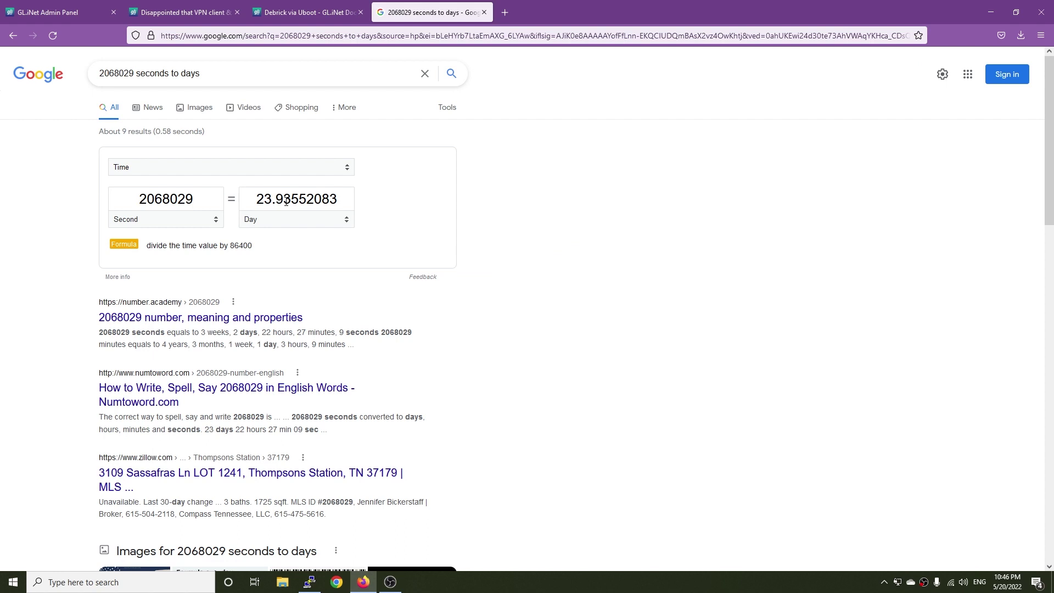
key("ctrl+Tab")
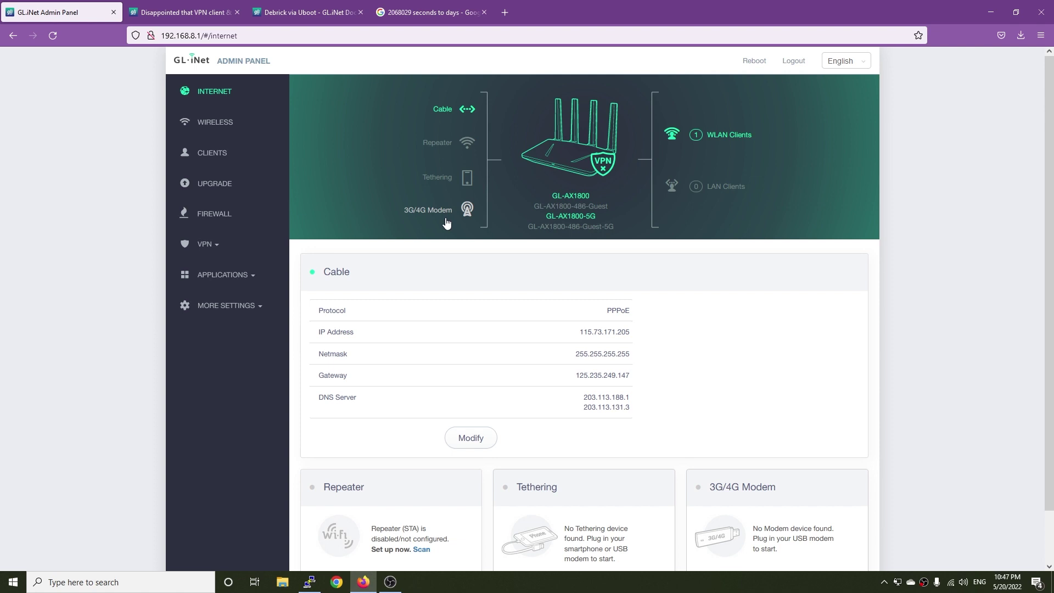
Step: Review the beta firmware forum thread, then browse the admin panel's VPN section
key("ctrl+Tab")
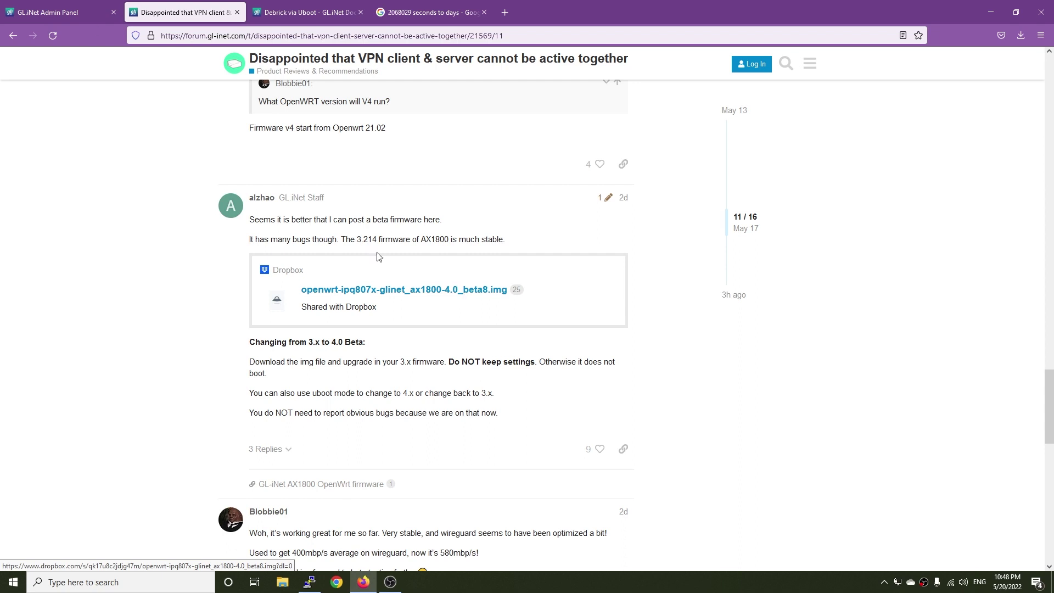
left_click(50, 3)
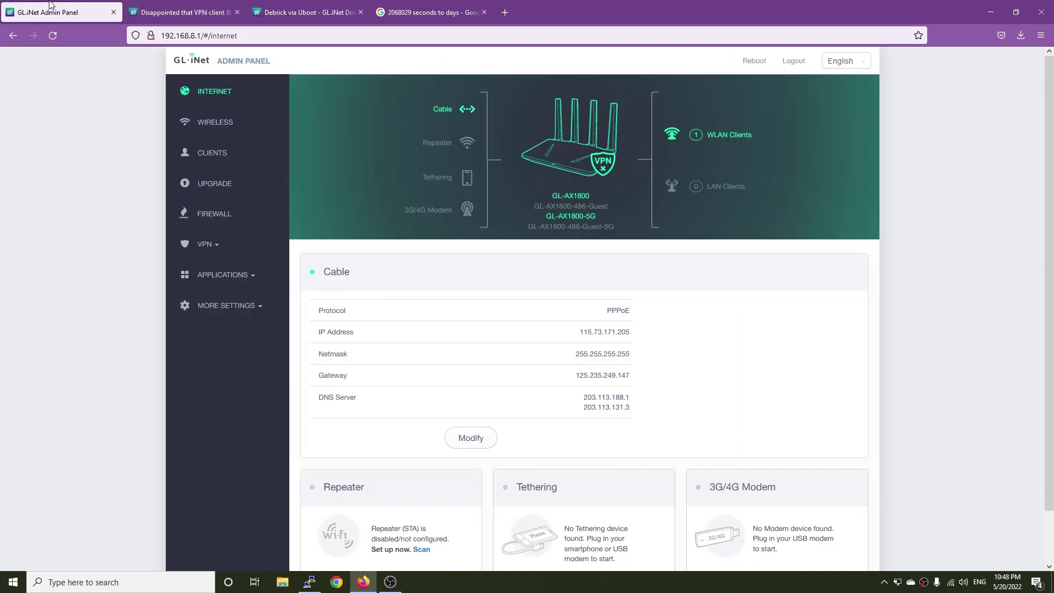
left_click(211, 248)
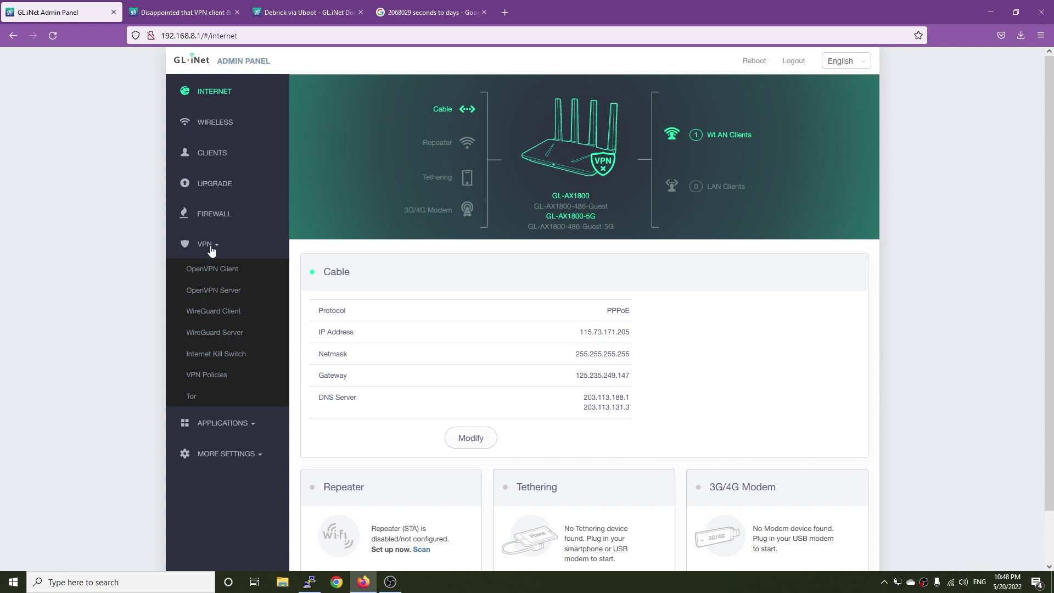
left_click(214, 187)
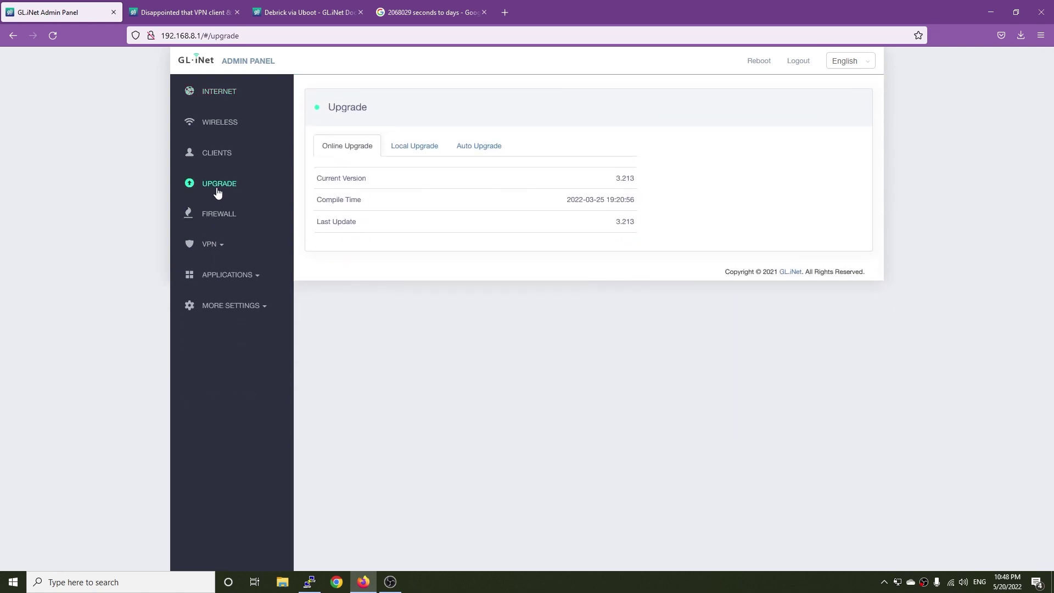
Step: Browse More Settings pages: LuCI, Revert Firmware, Network Mode, Custom DNS, IPv6, MAC Clone, Time Zone, LAN IP
left_click(255, 305)
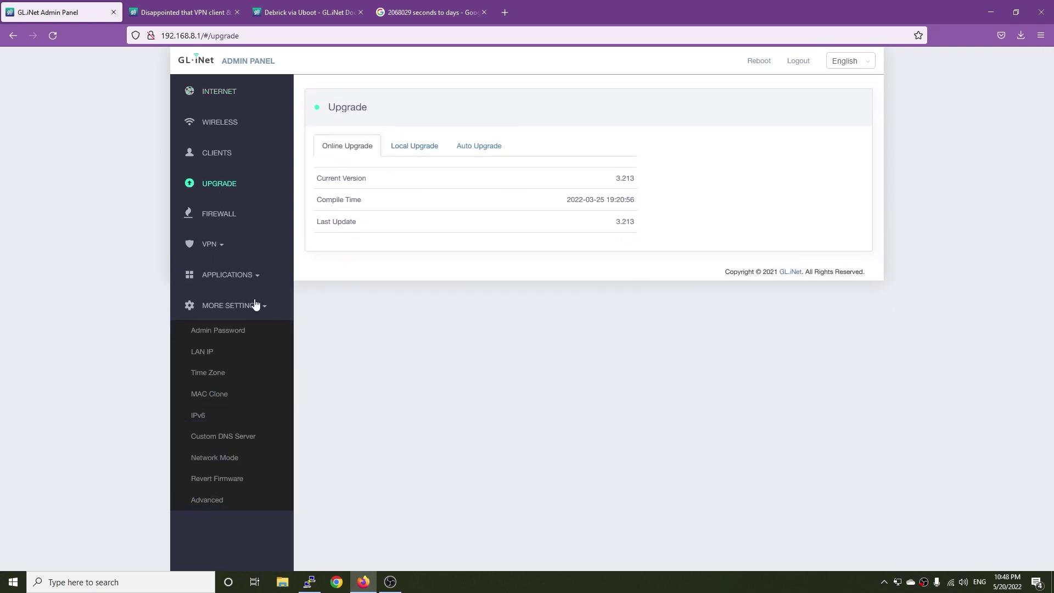
left_click(212, 502)
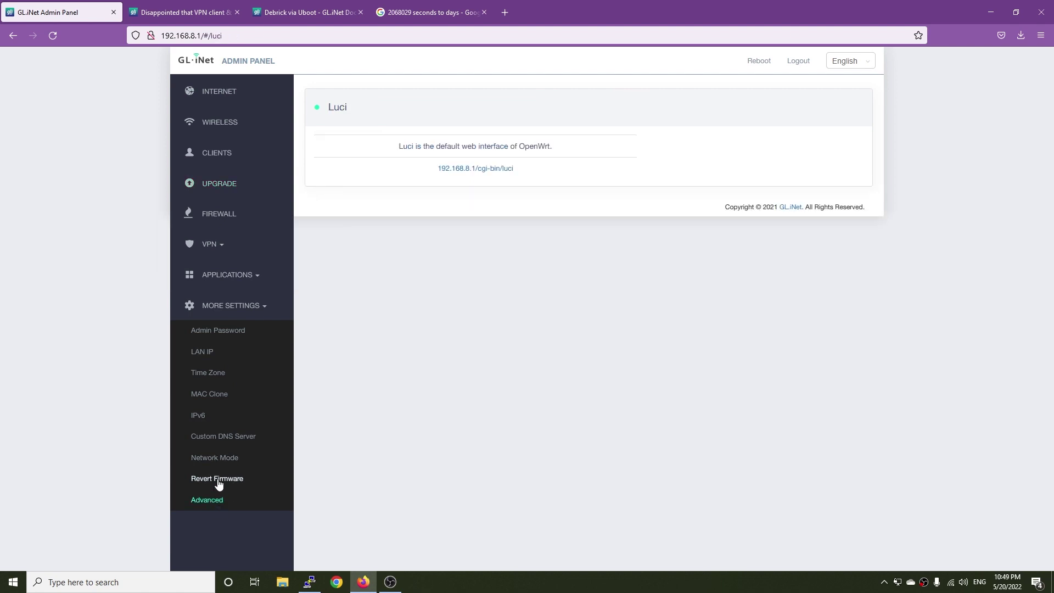
left_click(216, 480)
left_click(214, 461)
left_click(217, 441)
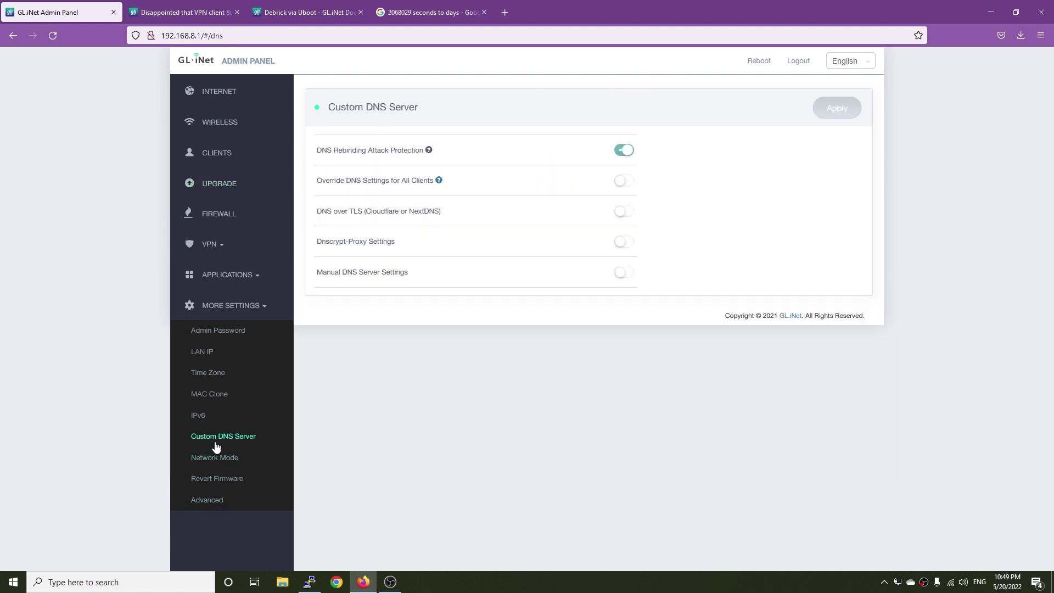
left_click(198, 417)
left_click(209, 396)
left_click(207, 373)
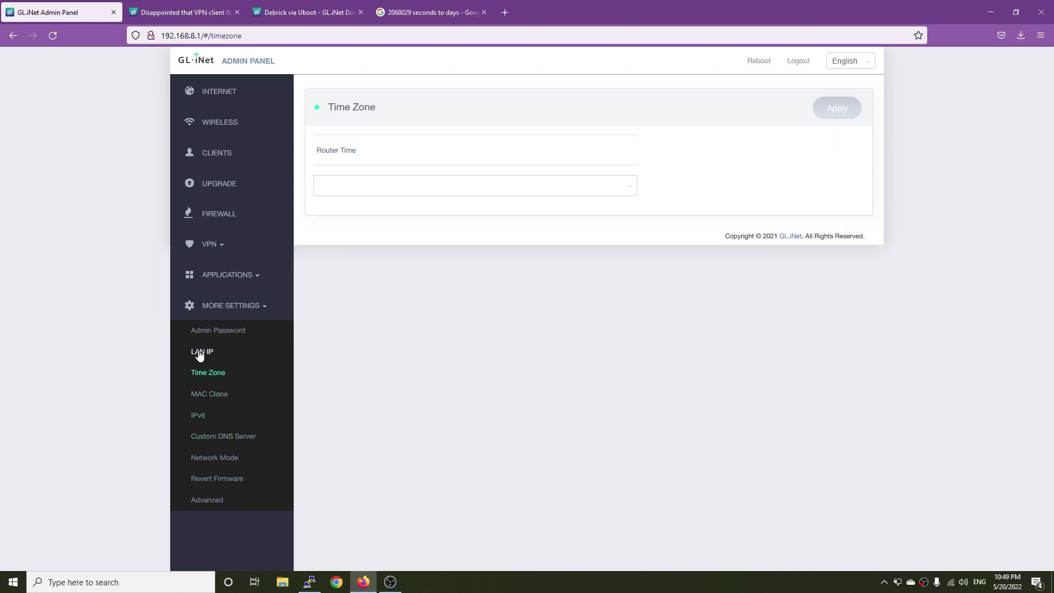
left_click(197, 350)
Step: Browse Applications, Firewall and Wireless pages, then open Upgrade and decline saving the password
left_click(222, 277)
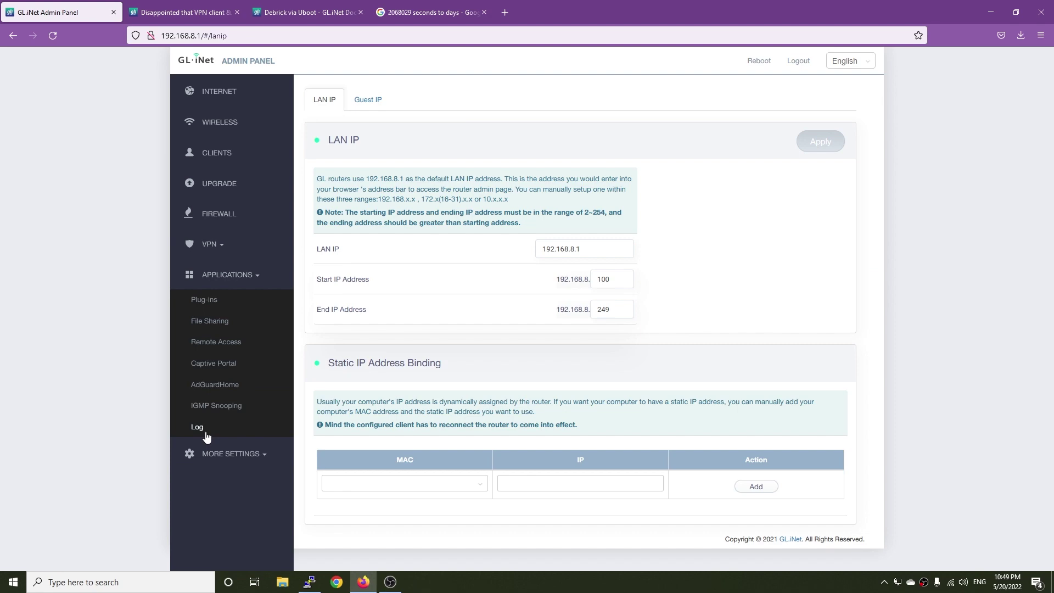
left_click(213, 362)
left_click(203, 299)
left_click(619, 394)
left_click(214, 214)
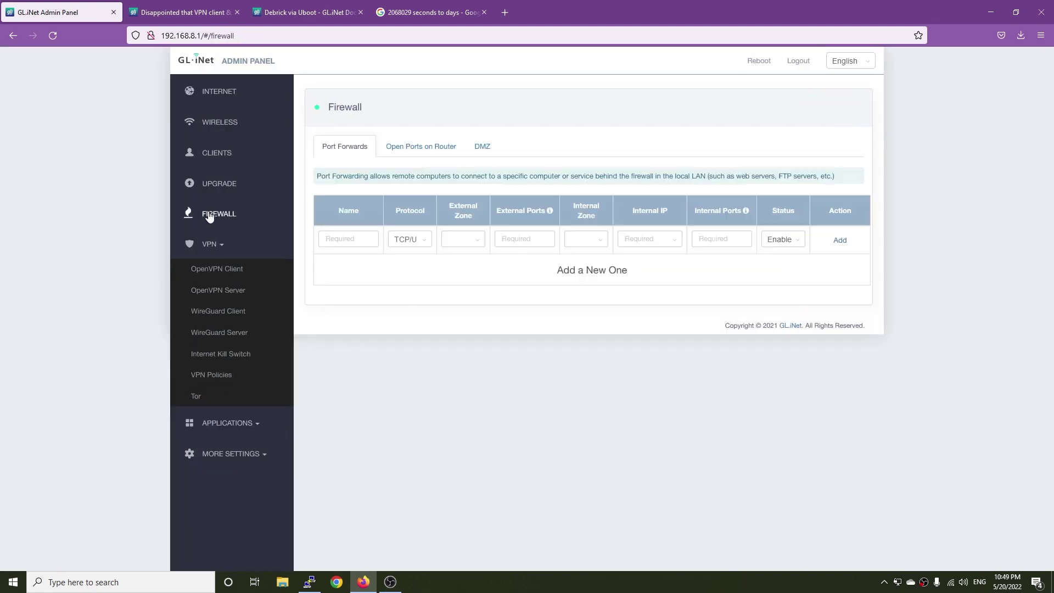
left_click(252, 185)
left_click(225, 122)
left_click(226, 92)
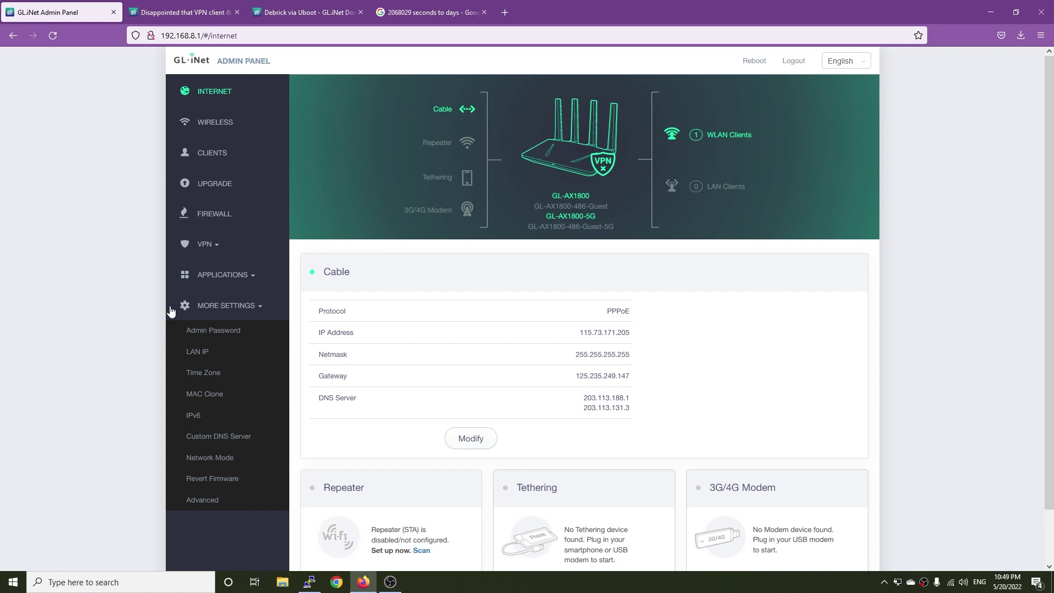
left_click(225, 192)
left_click(314, 174)
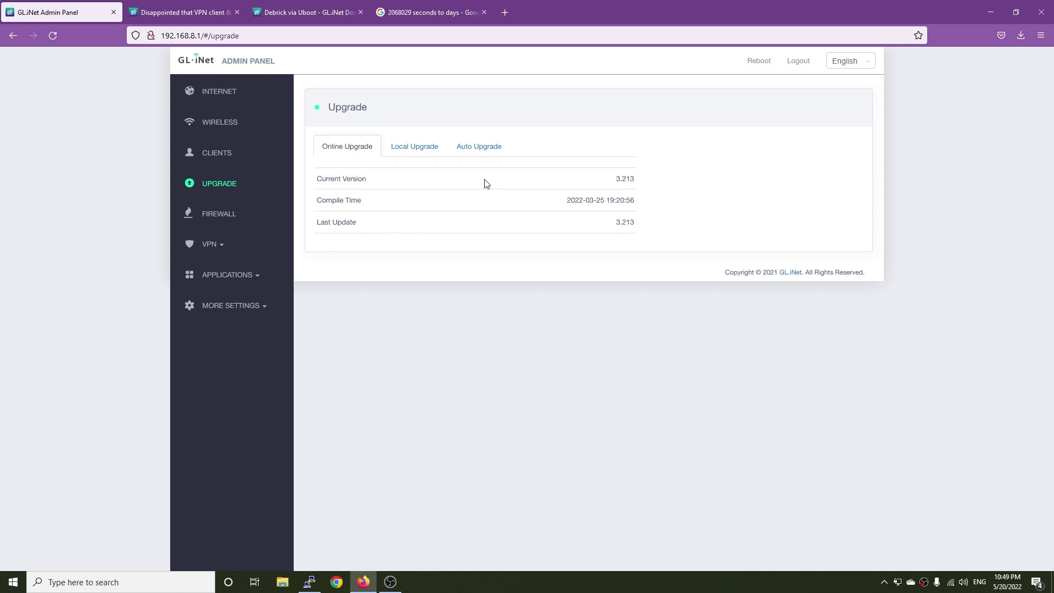
Step: Choose Local Upgrade, download openwrt-ipq807x-glinet_ax1800-4.0_beta8.img from the forum, and show Downloads
left_click(406, 155)
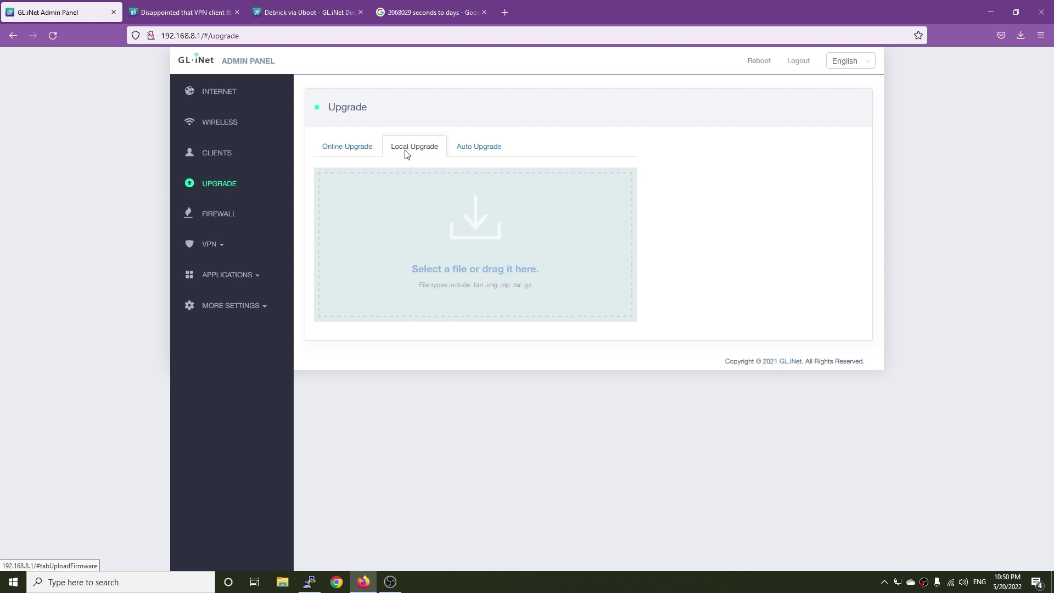
left_click(216, 14)
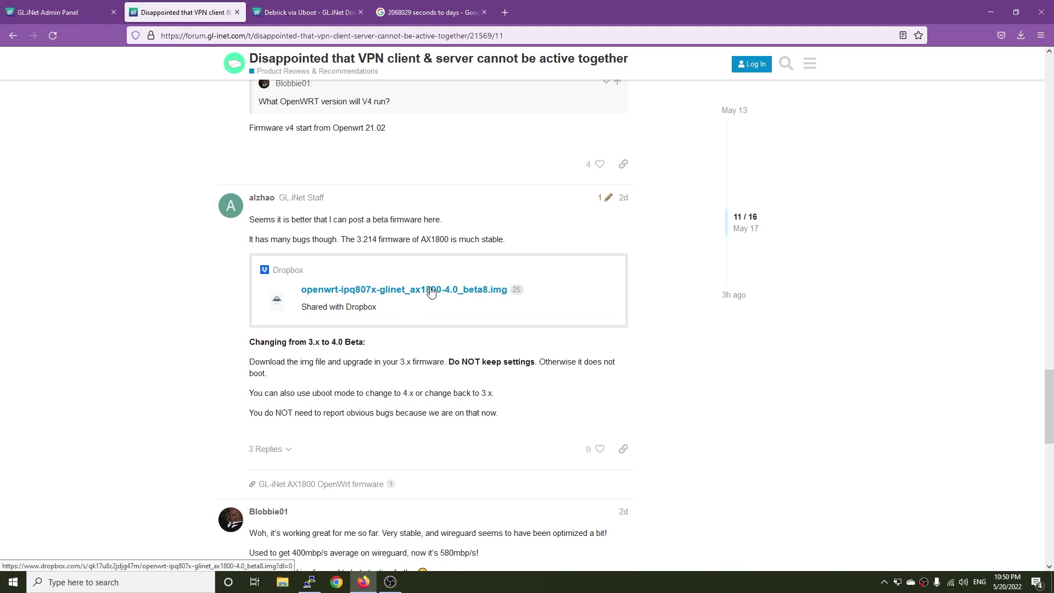
left_click(55, 12)
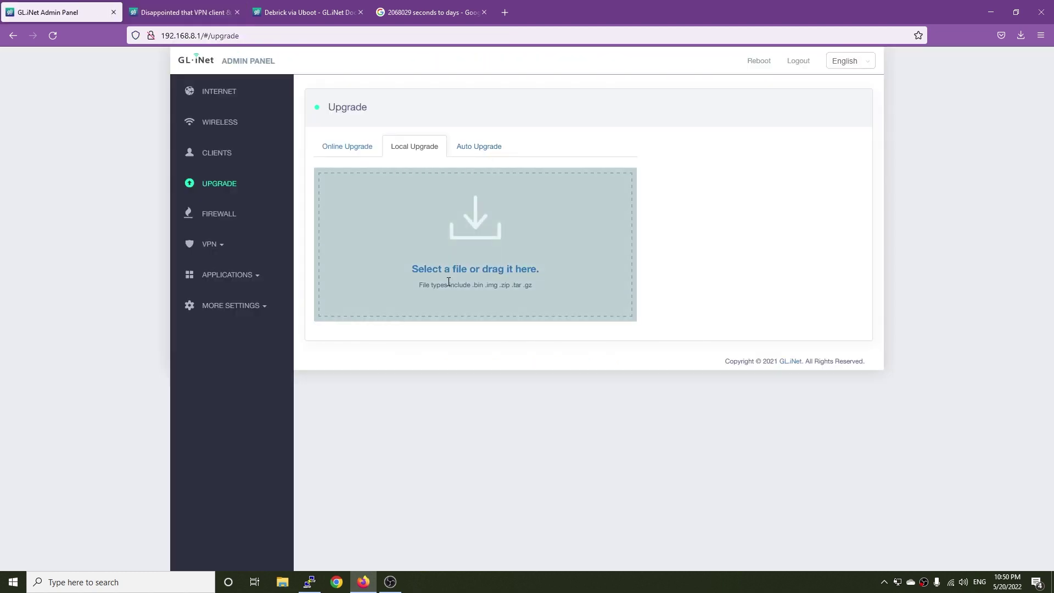
left_click_drag(462, 272, 651, 412)
left_click(936, 275)
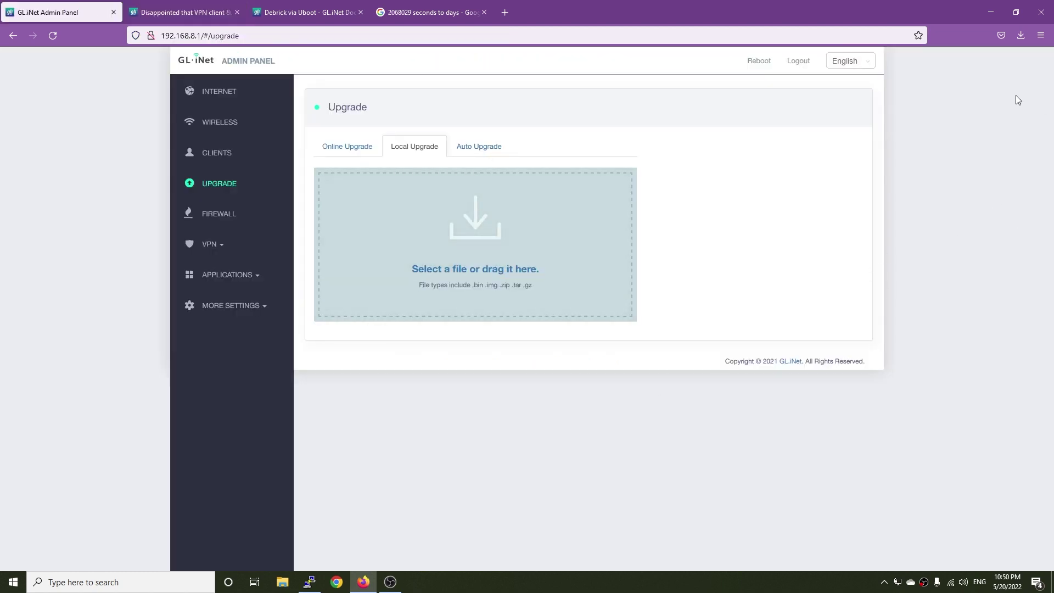
left_click(1020, 35)
Step: Upload the beta8 .img, turn off Keep Settings, and start the firmware install
left_click_drag(877, 62, 479, 244)
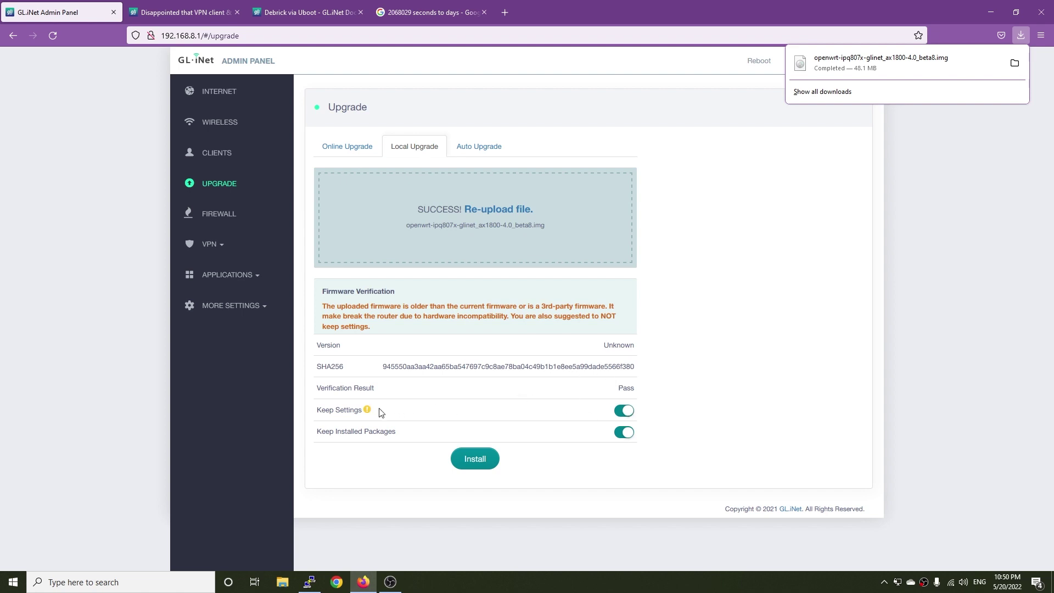
left_click(624, 413)
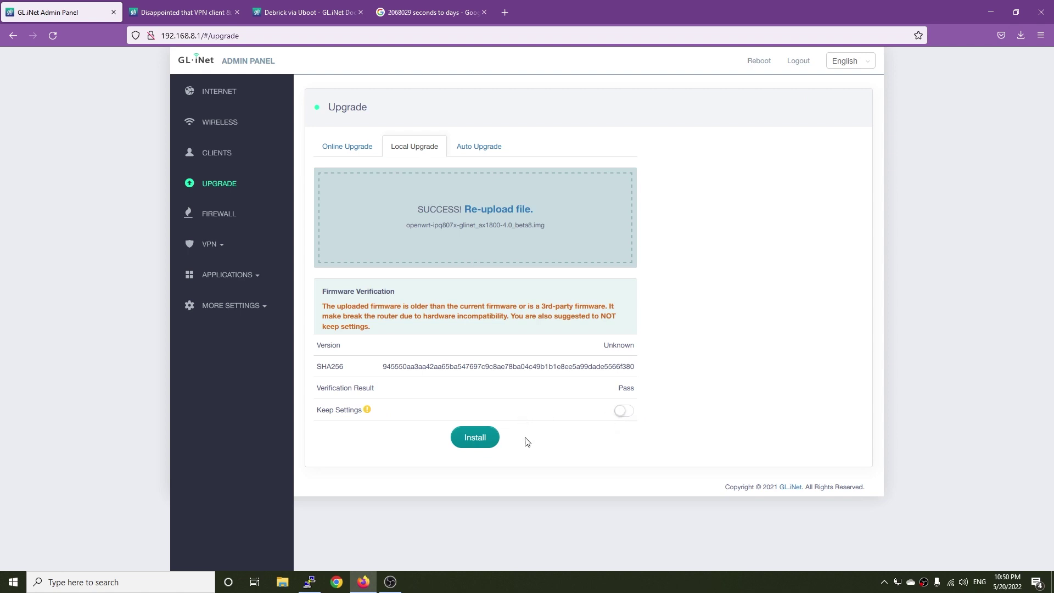
left_click(468, 438)
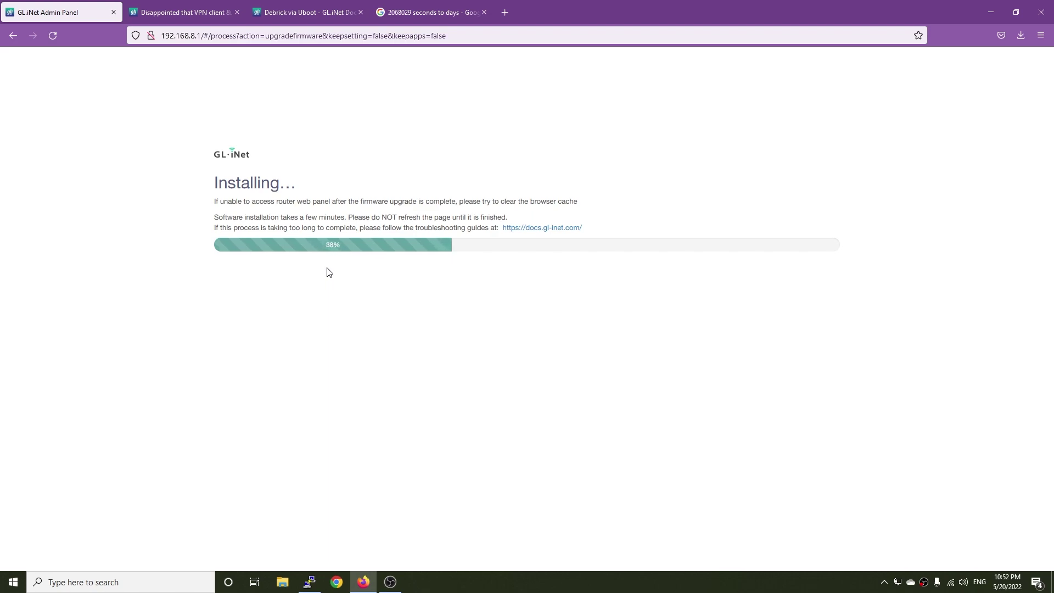
Step: Read the Debrick via Uboot guide until Router Connection Lost appears, then view Wi-Fi networks
left_click(281, 11)
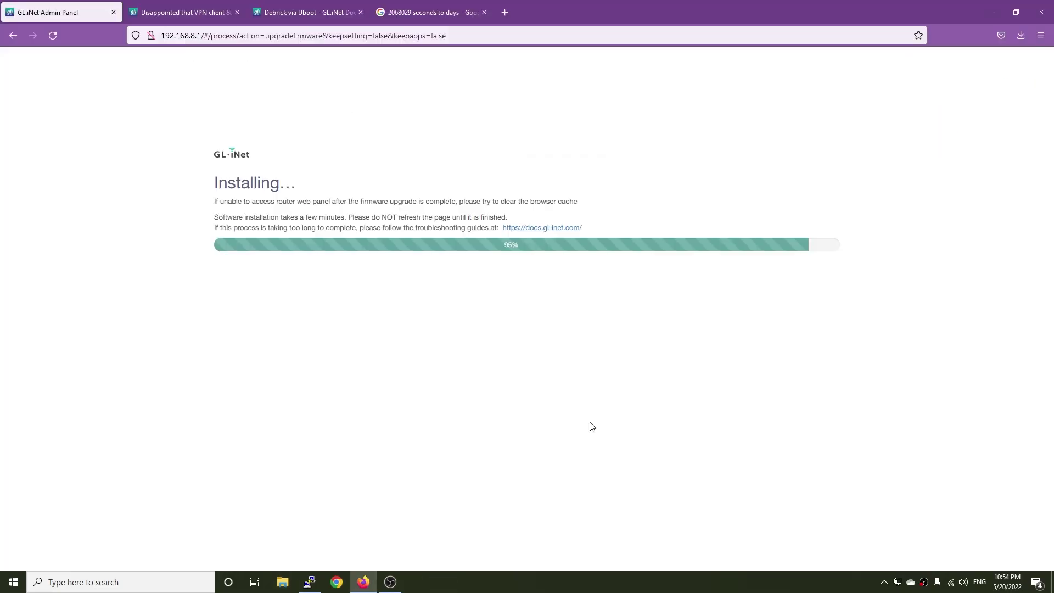
left_click(950, 581)
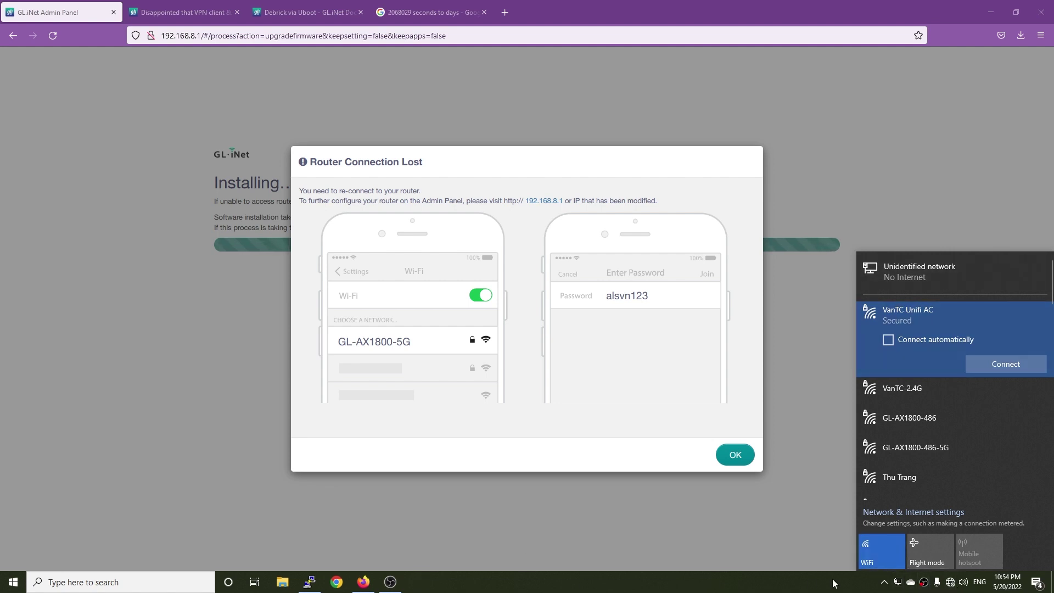
Step: Check the Ethernet adapter details: address 192.168.8.209, gateway 192.168.8.1
right_click(950, 581)
left_click(961, 568)
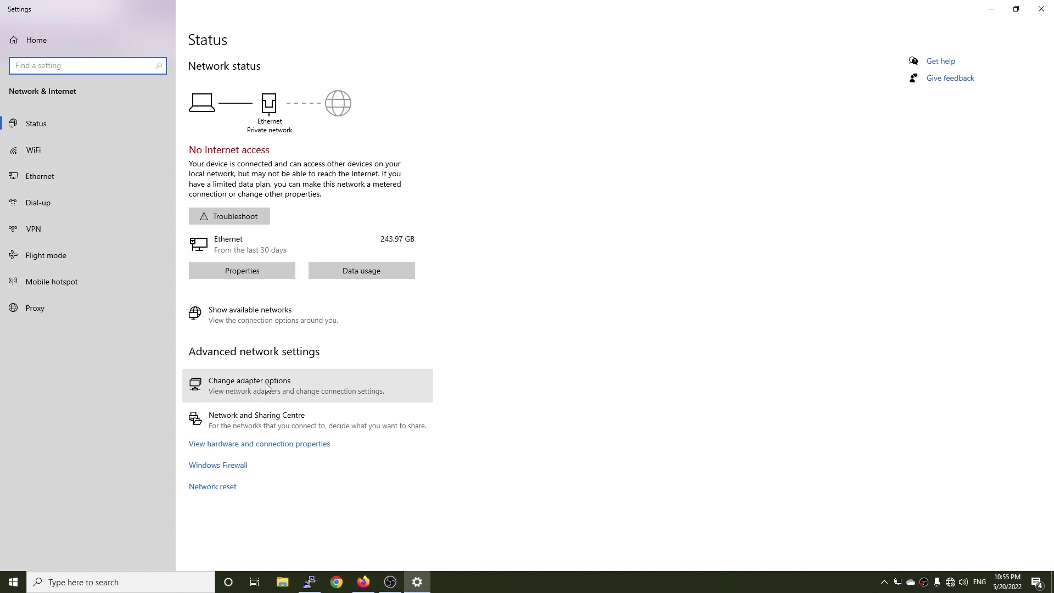
left_click(264, 384)
double_click(440, 193)
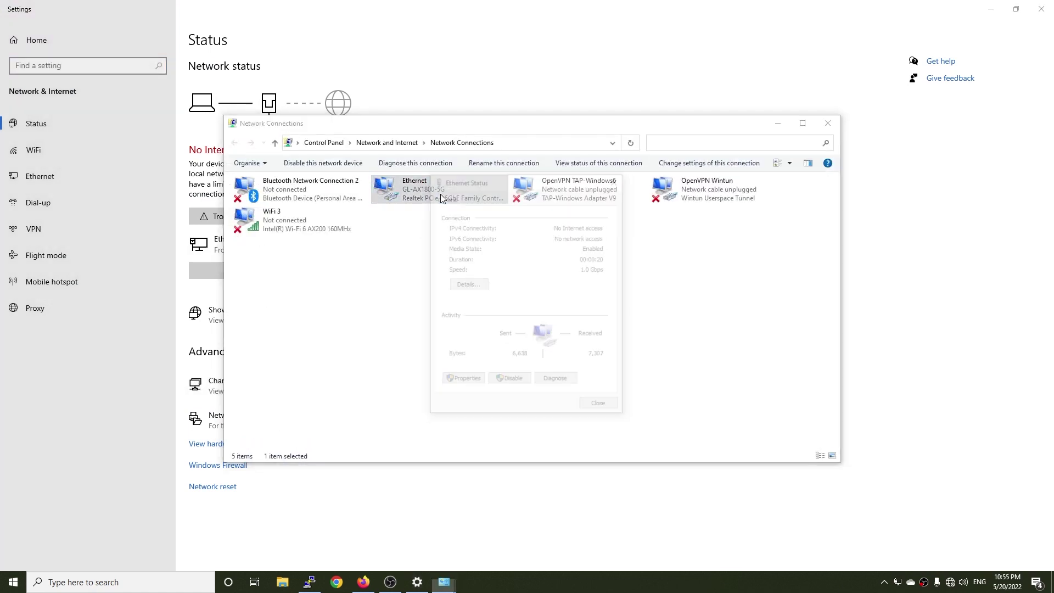
left_click(469, 287)
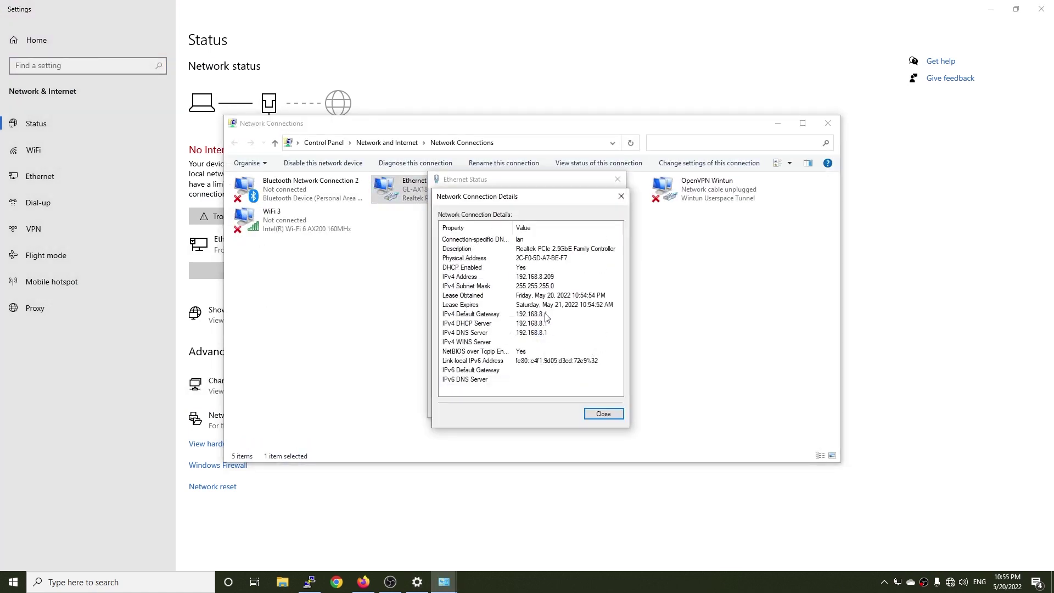
left_click(620, 196)
left_click(618, 178)
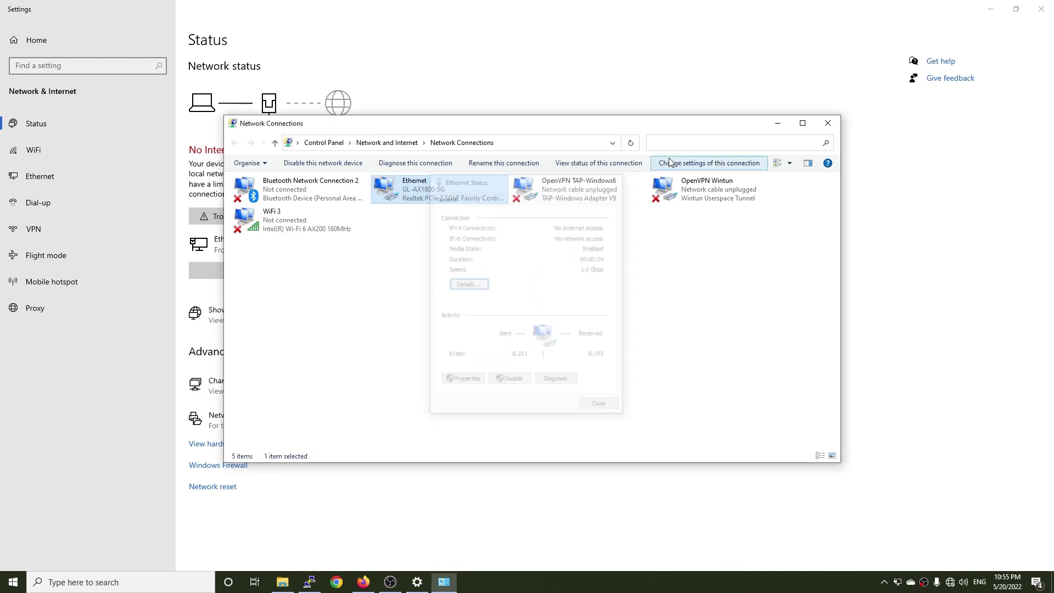
Step: Minimise the network settings and bring back the router page with its address bar focused
left_click(990, 9)
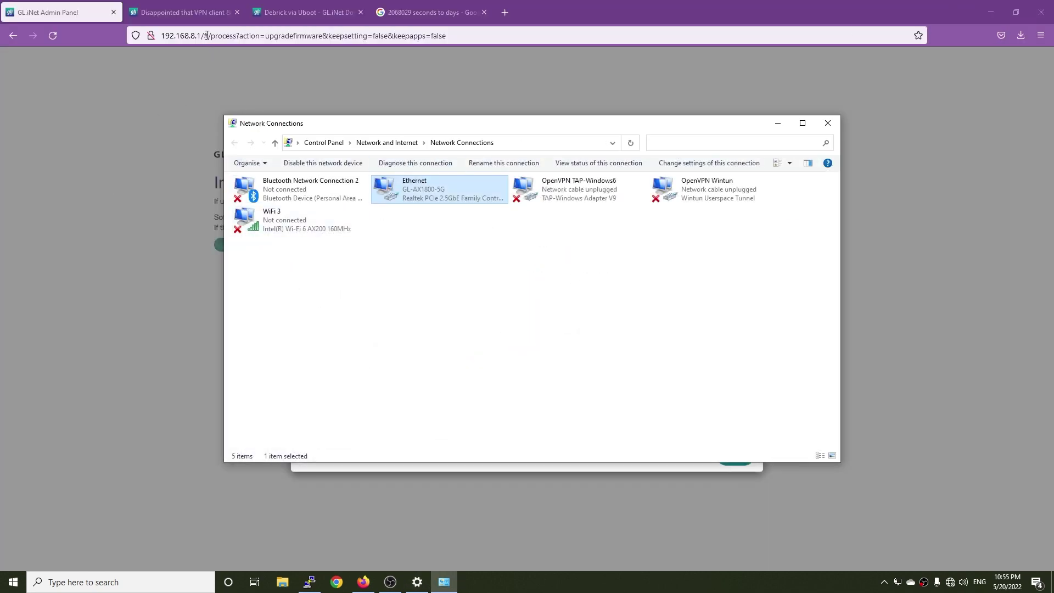
left_click(206, 35)
left_click(213, 36)
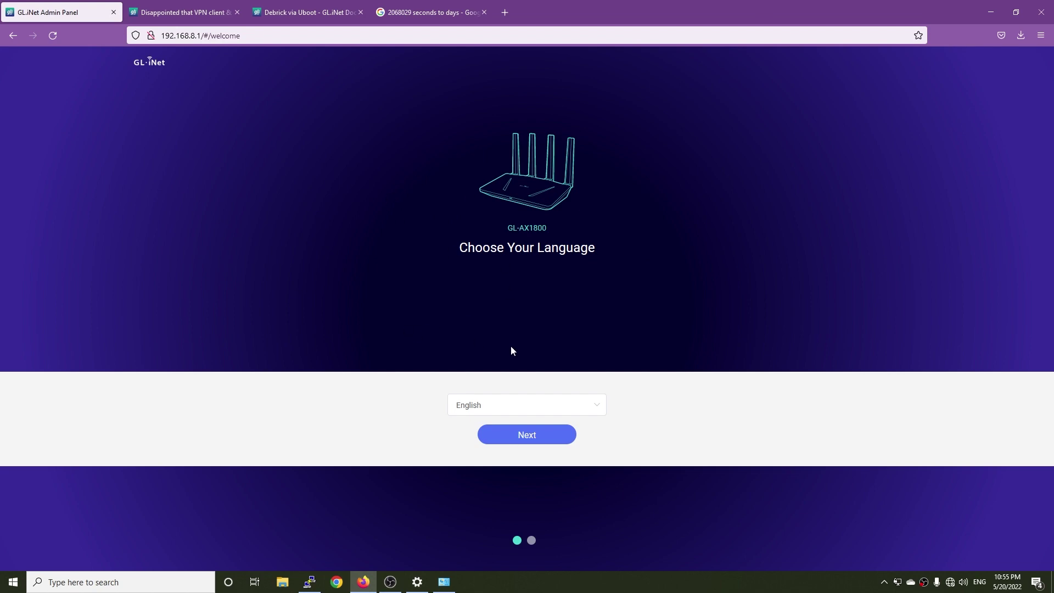
Step: Keep English, set and confirm a new admin password, disable Prevent Weak Password, and submit
left_click(531, 436)
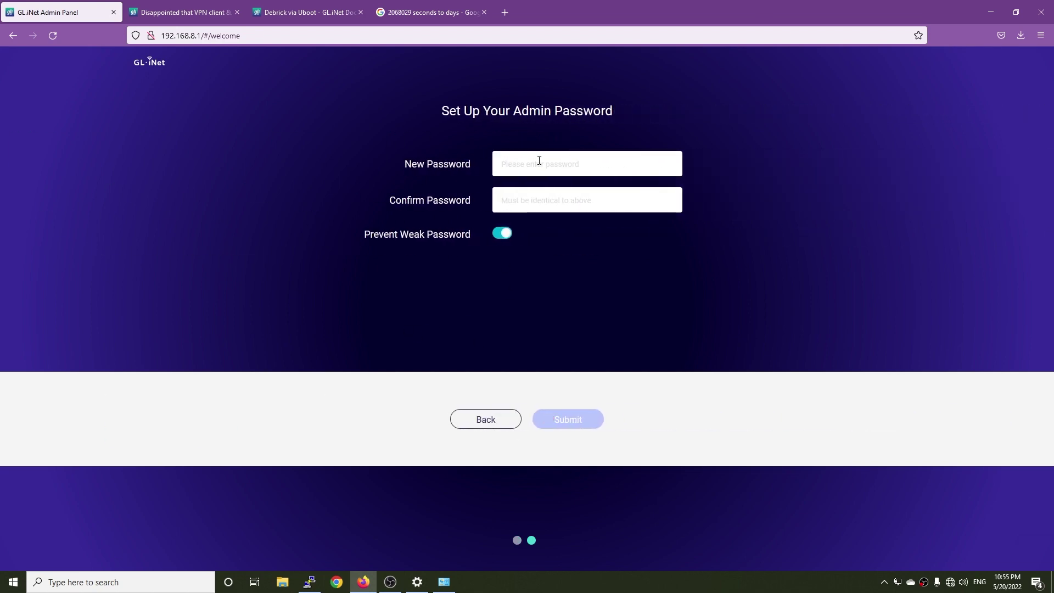
type("abcdefghi")
key("Tab")
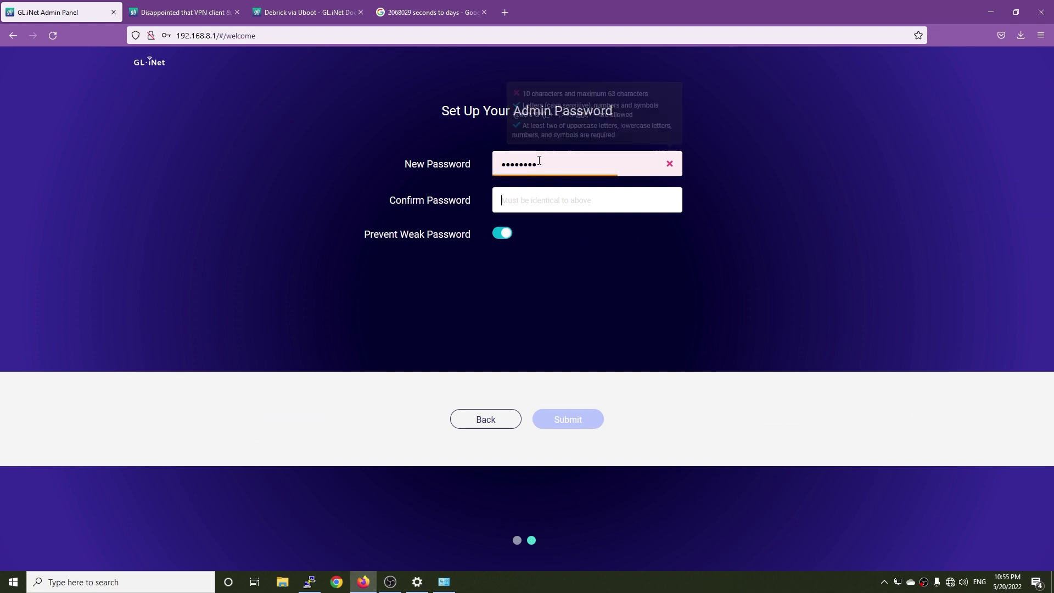
type("abcdefghi")
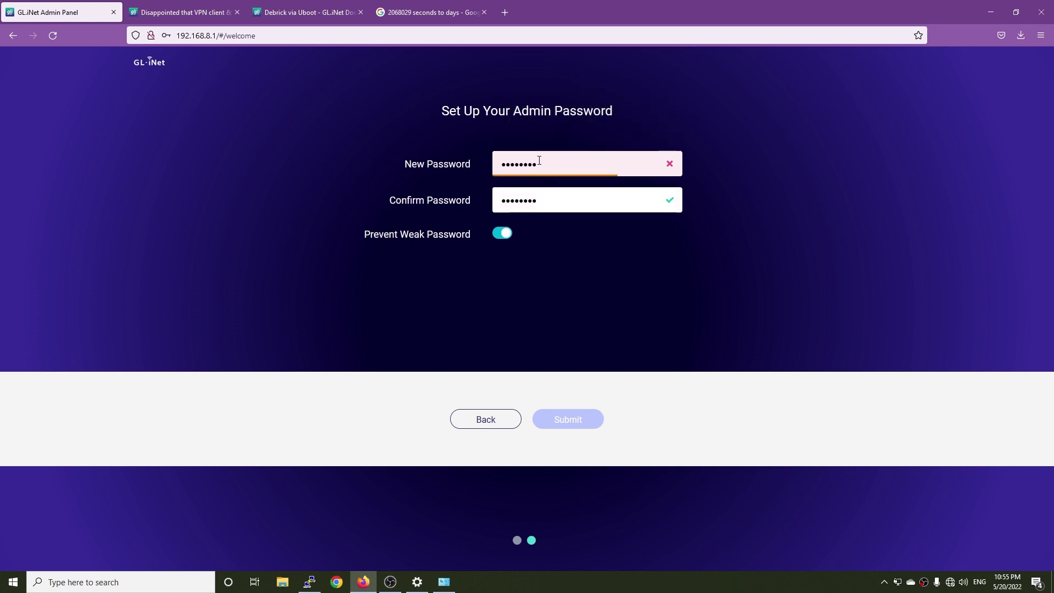
left_click(501, 233)
left_click(581, 427)
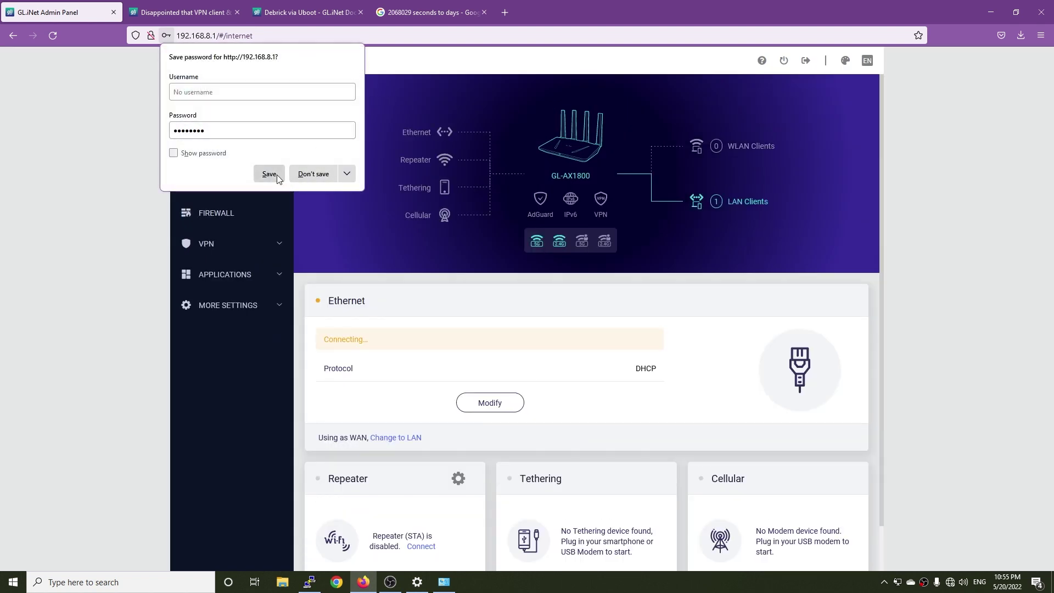
Step: Dismiss the save-password prompt, set the Ethernet protocol to PPPoE, and focus the User Name field
left_click(313, 174)
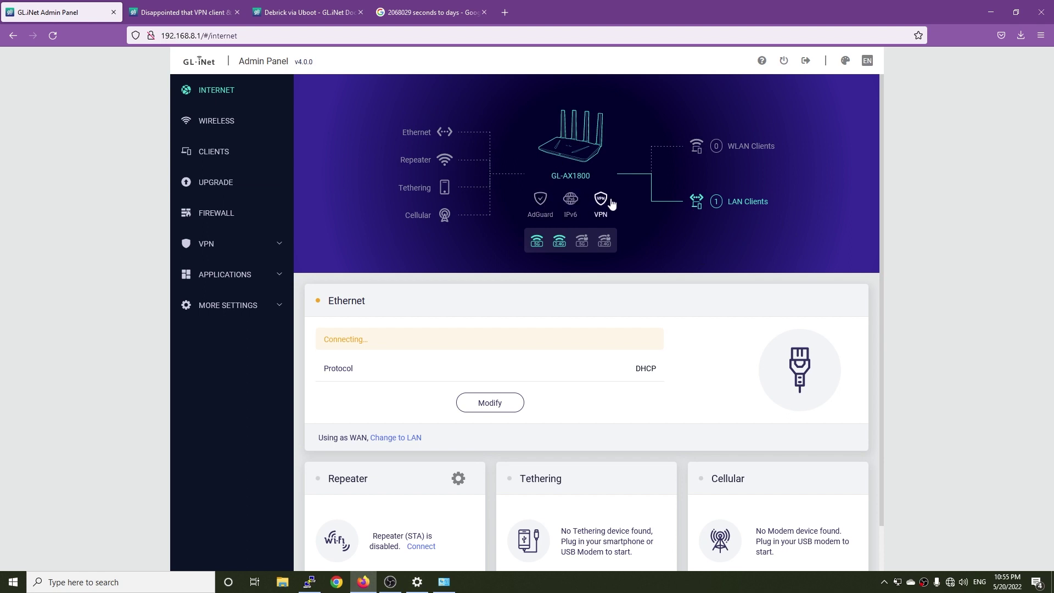
scroll(549, 384, "down", 2)
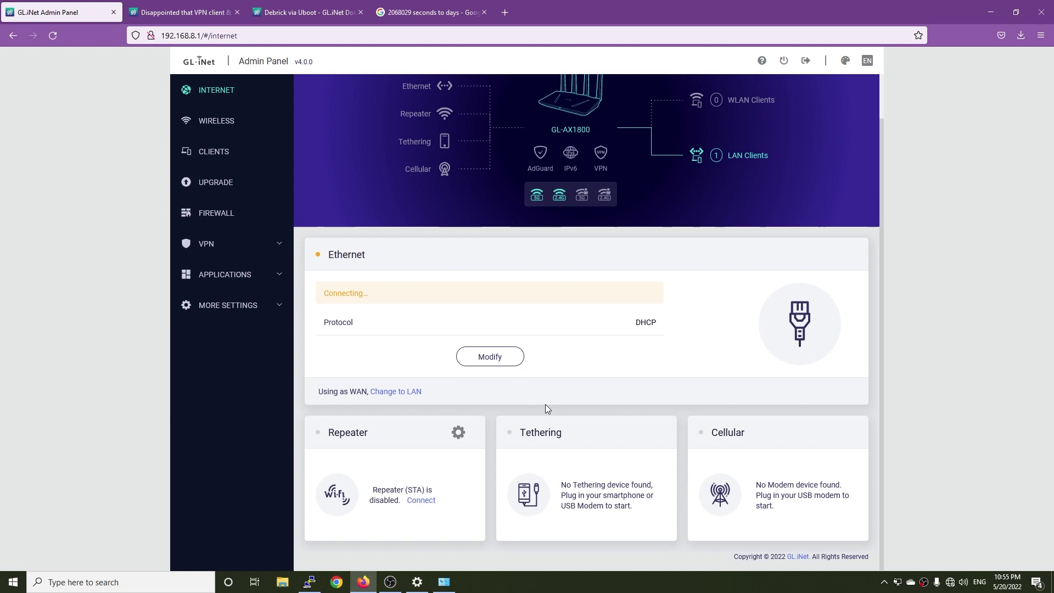
scroll(524, 384, "up", 2)
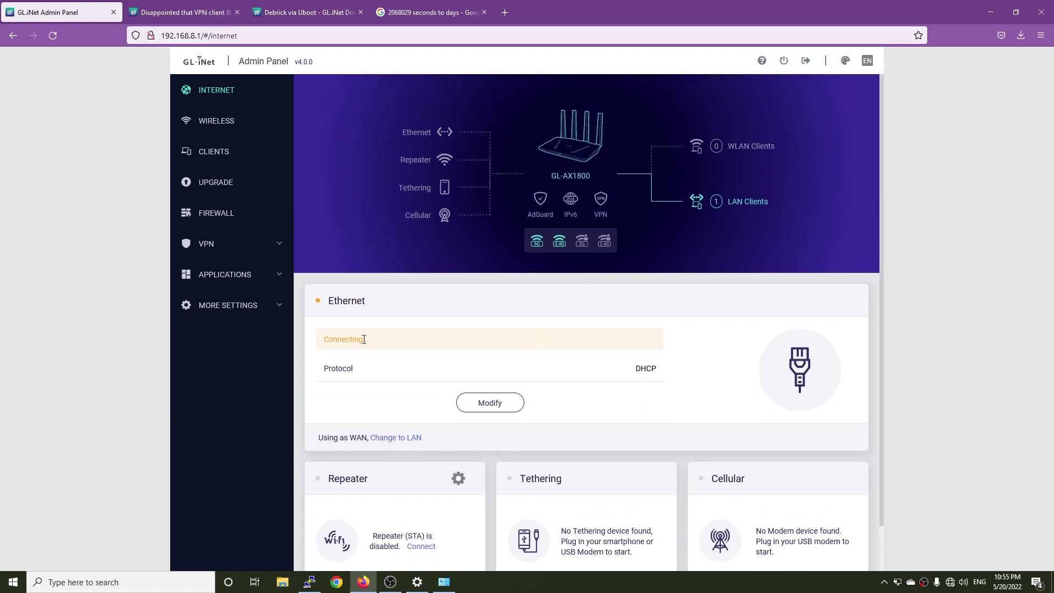
left_click(486, 405)
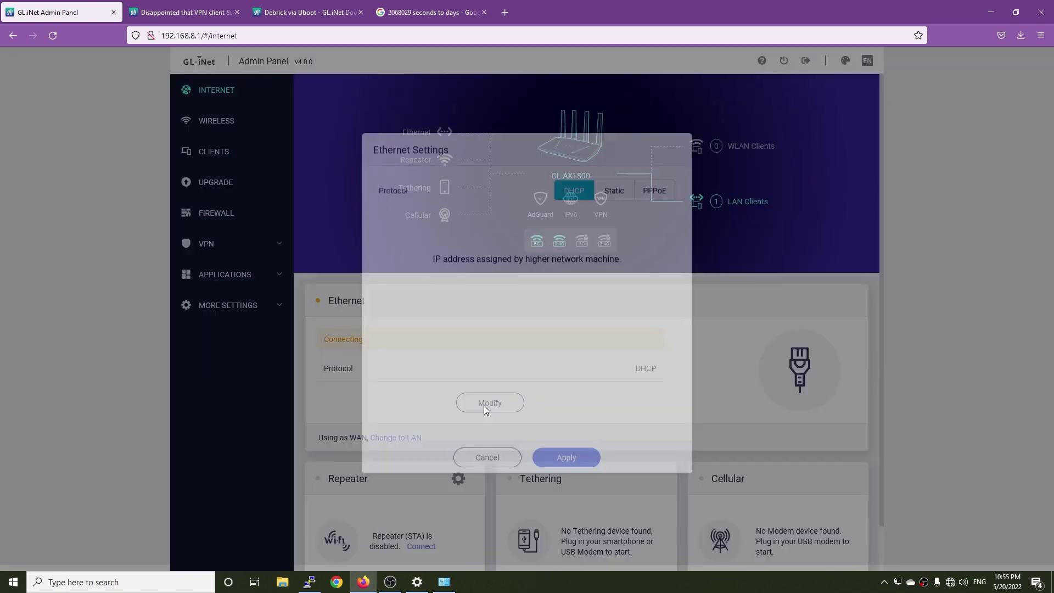
left_click(647, 196)
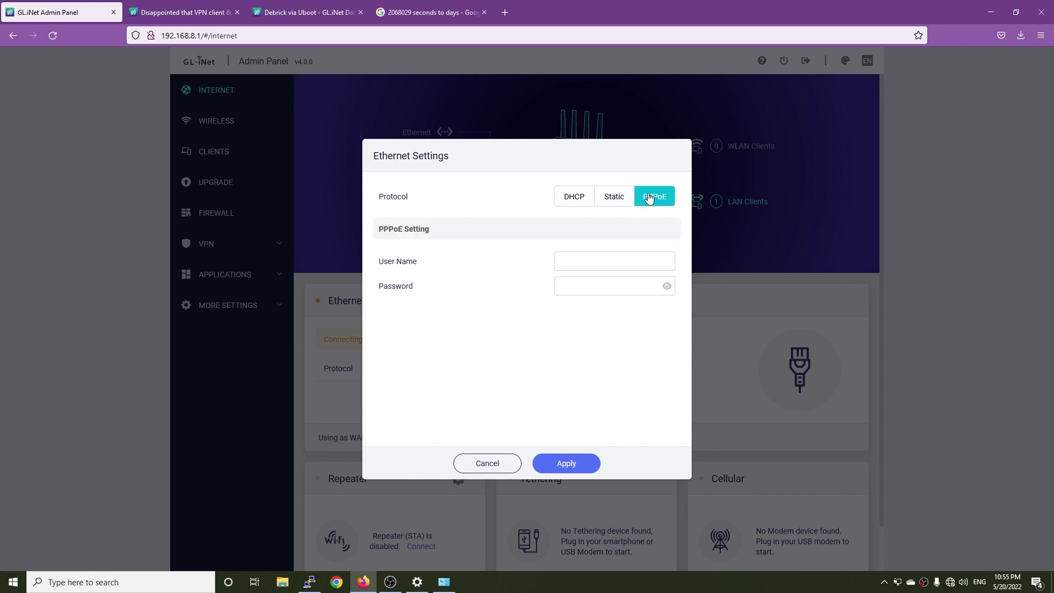
left_click(604, 260)
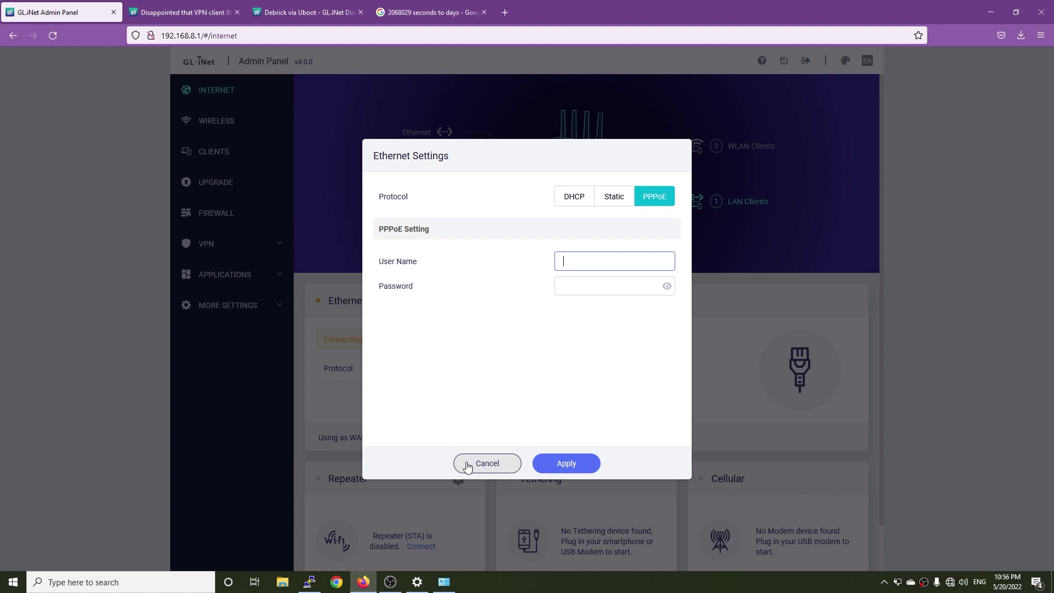
Step: Cancel the Ethernet edits, verify firmware 4.0.0 beta8 on the Upgrade page, and minimise Firefox
left_click(467, 465)
left_click(215, 152)
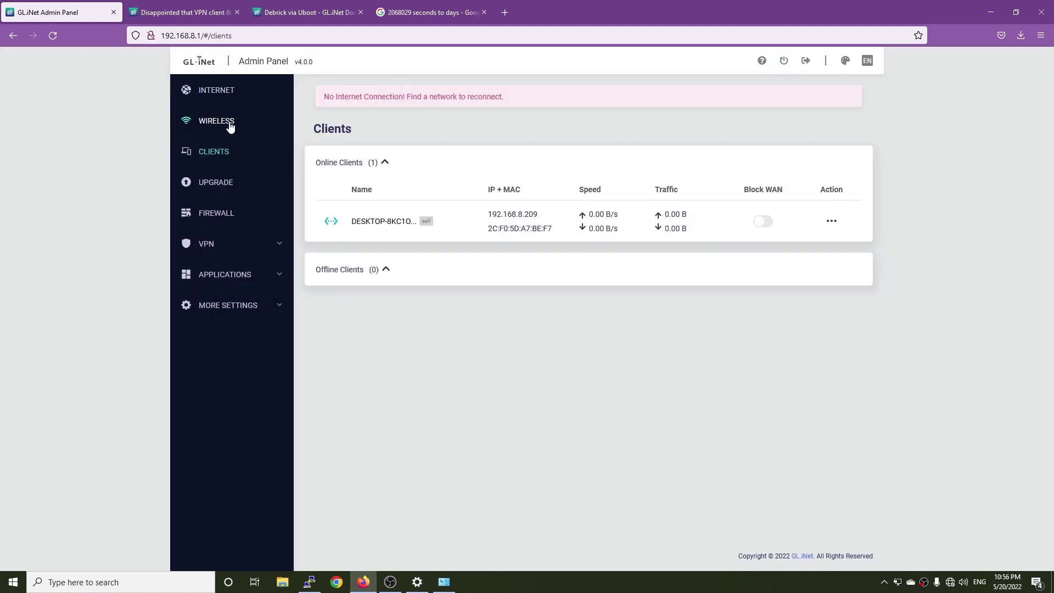
left_click(227, 126)
left_click(224, 182)
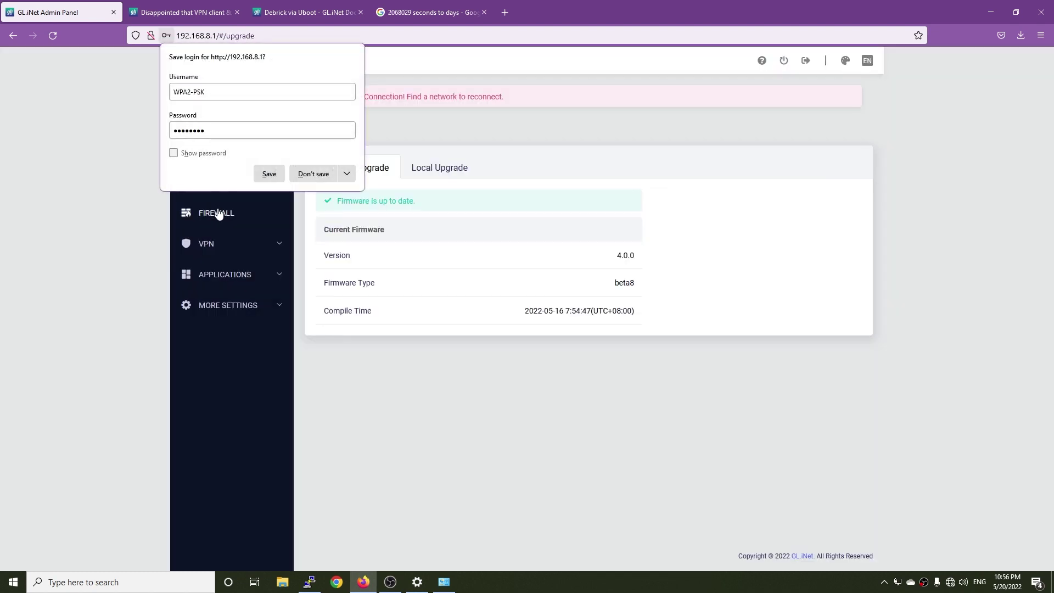
left_click(303, 180)
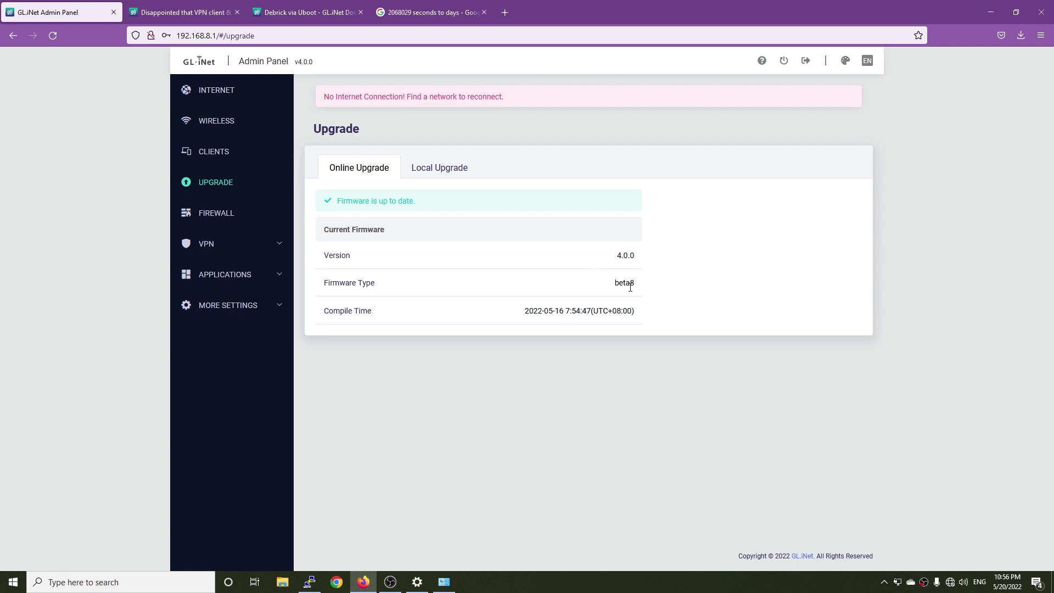
left_click(991, 12)
Step: Dismiss PuTTY's lost-connection error and restart the SSH session, logging in as root
left_click(595, 78)
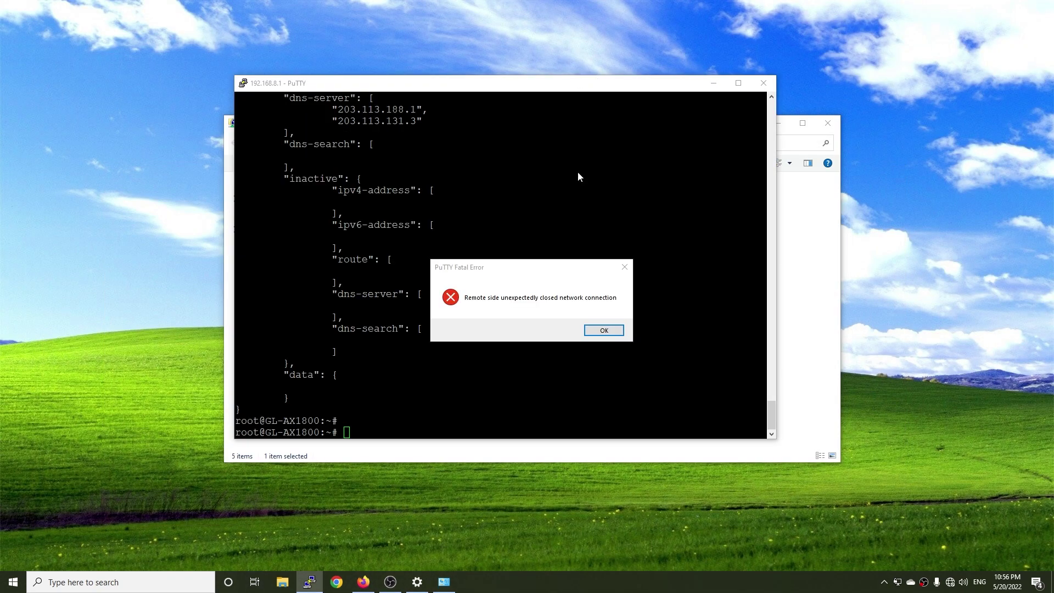
left_click(603, 330)
left_click(780, 124)
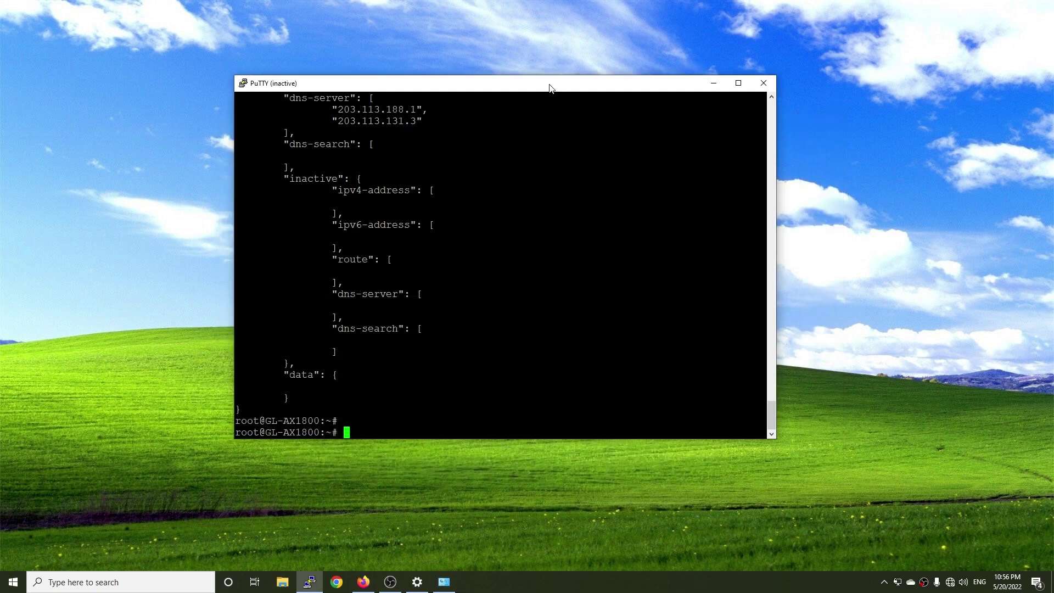
right_click(550, 88)
left_click(629, 201)
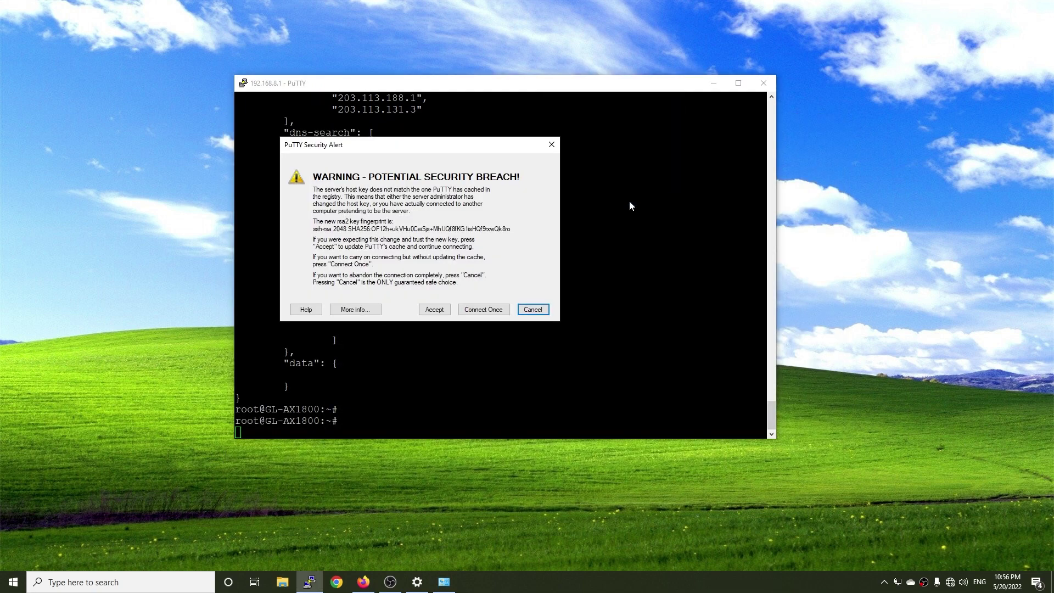
type("as: root")
key("Return")
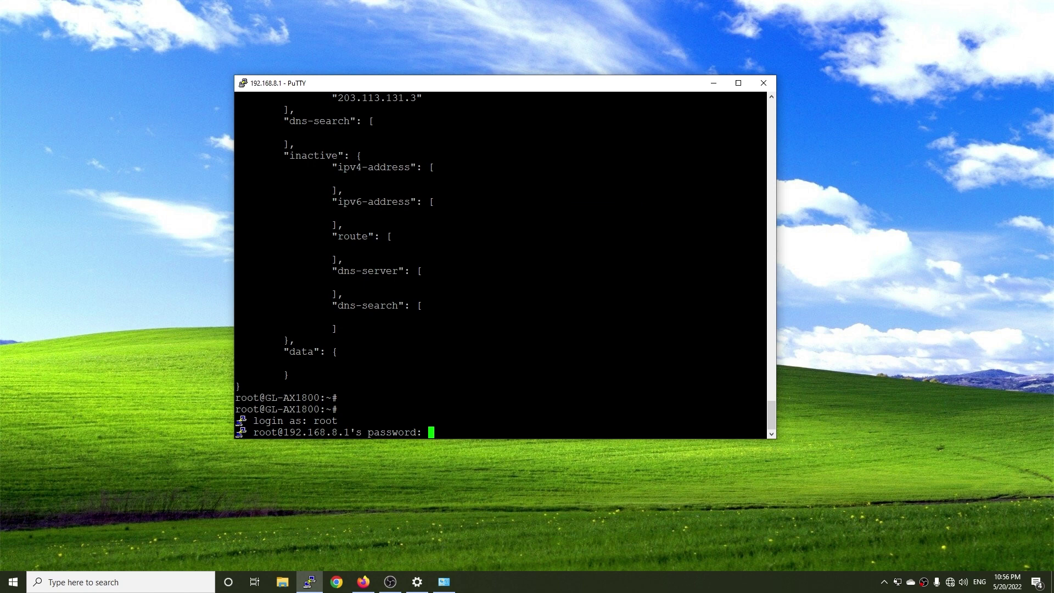
key("Return")
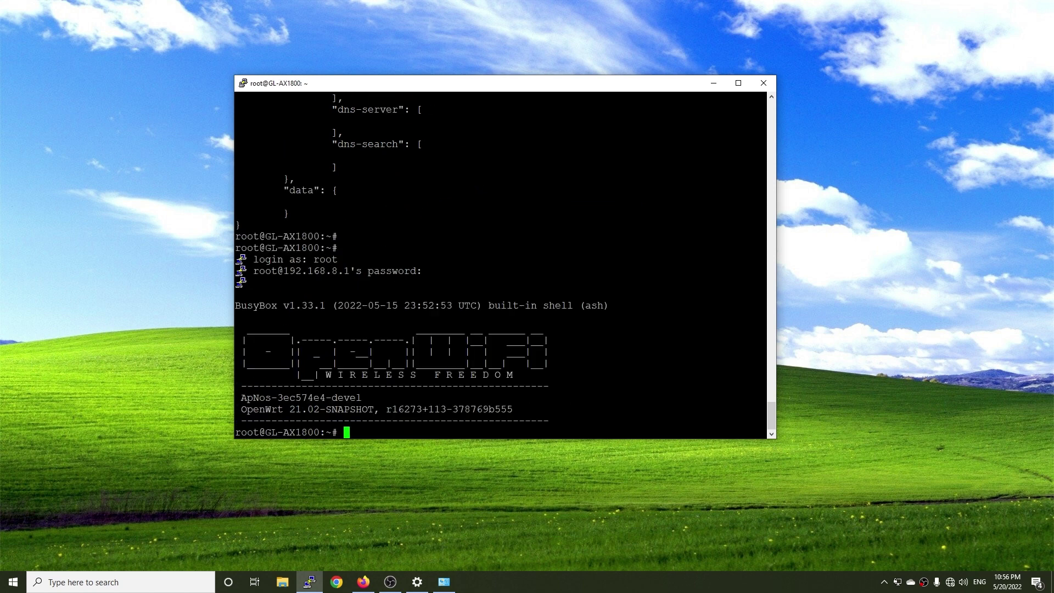
key("Return")
key("Return")
key("Return")
key("Return")
key("Return")
key("Return")
key("Return")
key("Return")
key("Return")
key("Return")
key("Return")
key("Return")
key("Return")
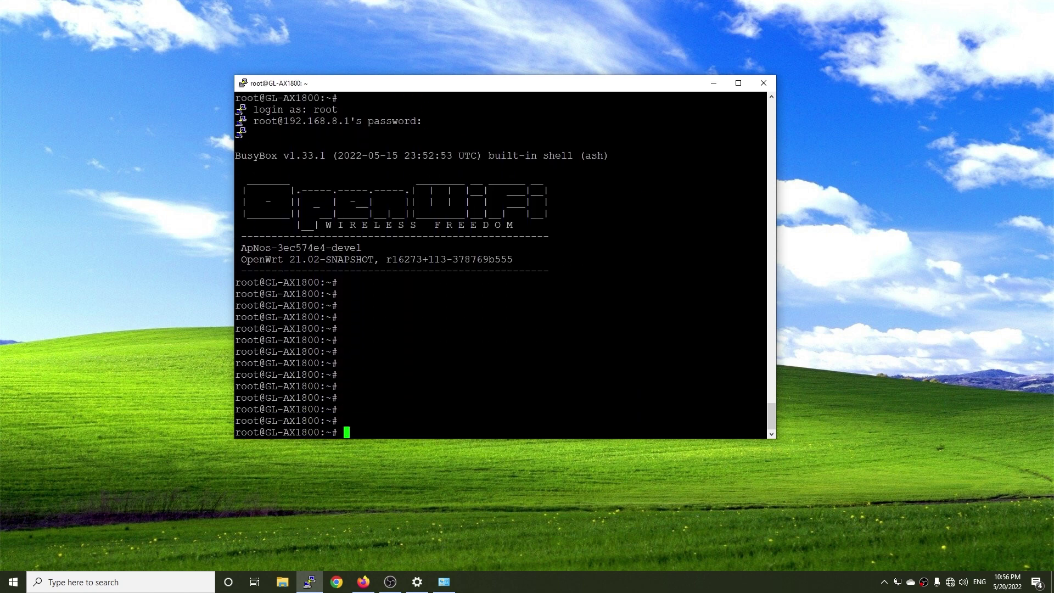
key("Return")
key("Return")
key("Return")
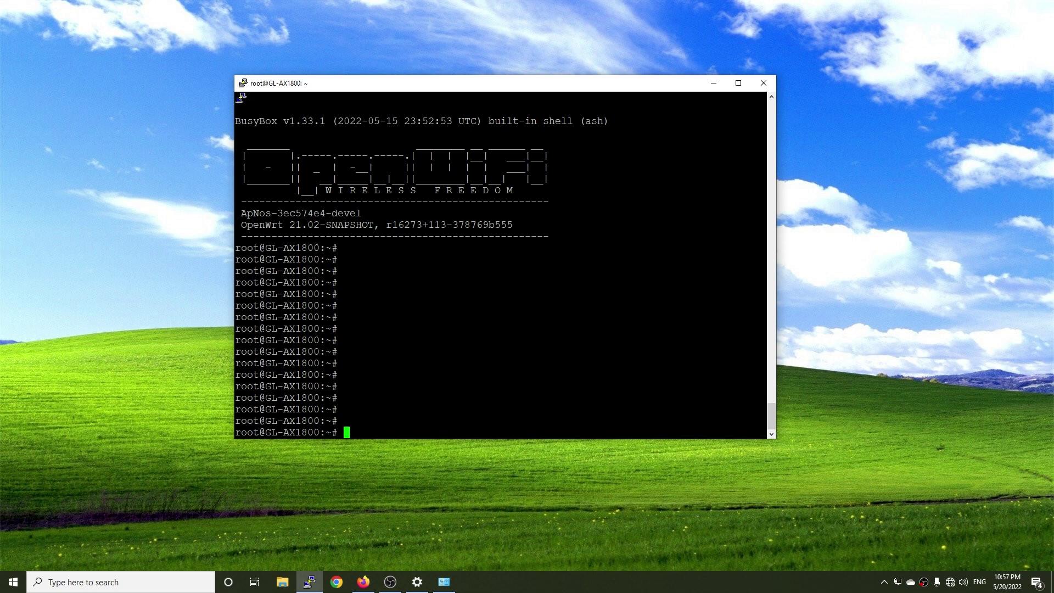
Step: Run uname -a to show the router's kernel version 4.4.60
type("uname -a")
key("Return")
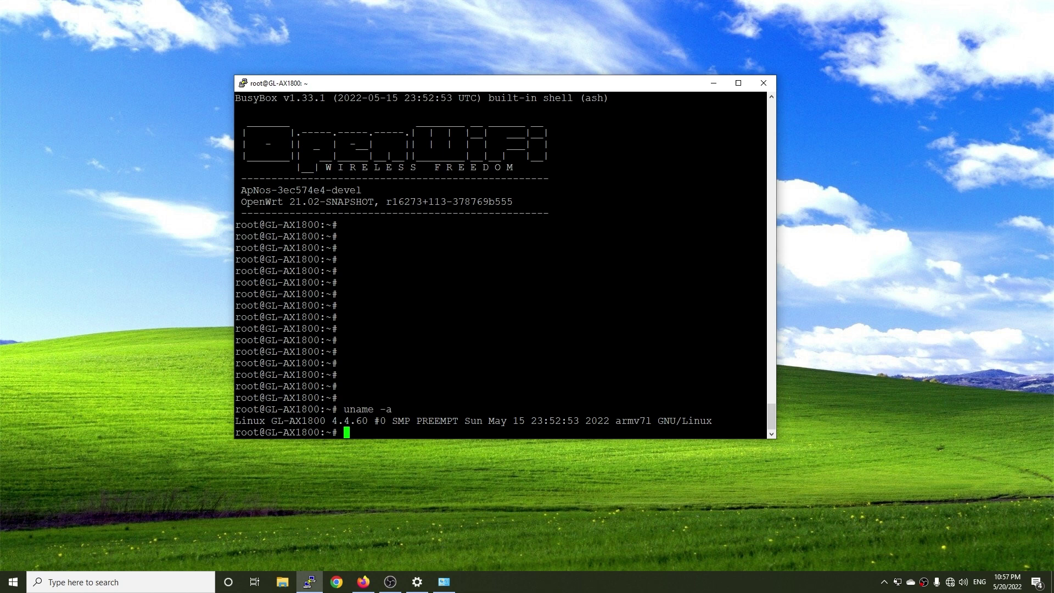
left_click_drag(374, 420, 324, 420)
left_click(325, 420)
Step: Run opkg update and abort it once the package list downloads fail
type("opkg update")
key("Return")
key("ctrl+c")
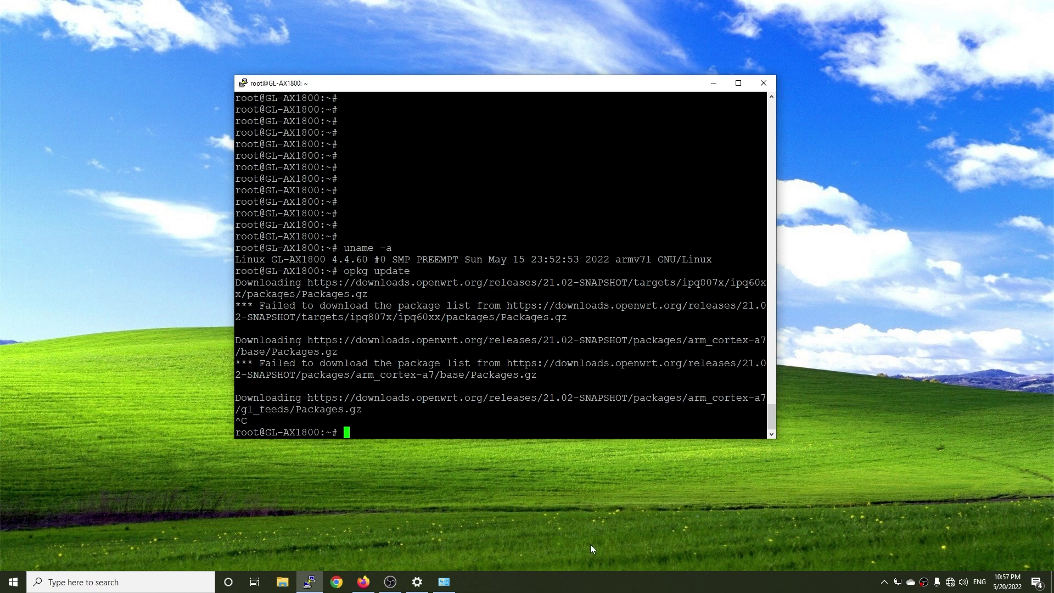
Step: Change the Ethernet WAN protocol from DHCP to PPPoE, apply it, and minimise the browser
left_click(363, 582)
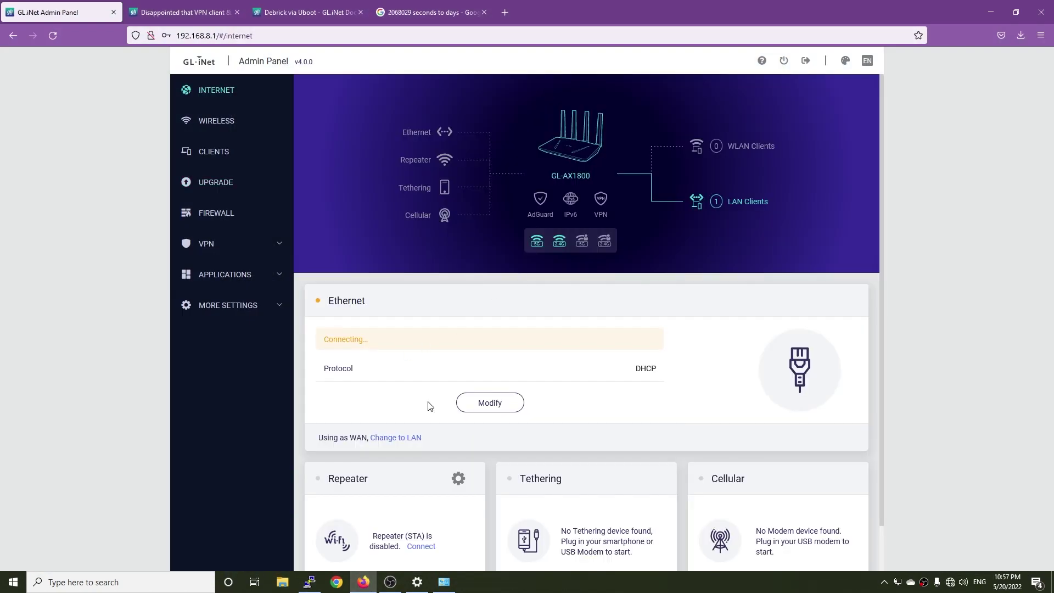
left_click(486, 403)
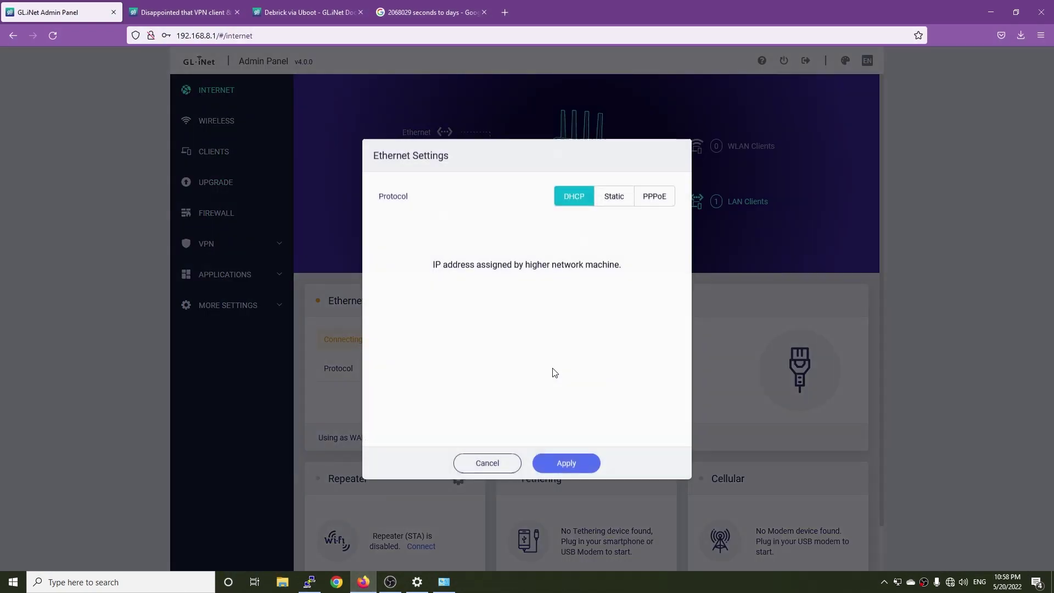
left_click(653, 197)
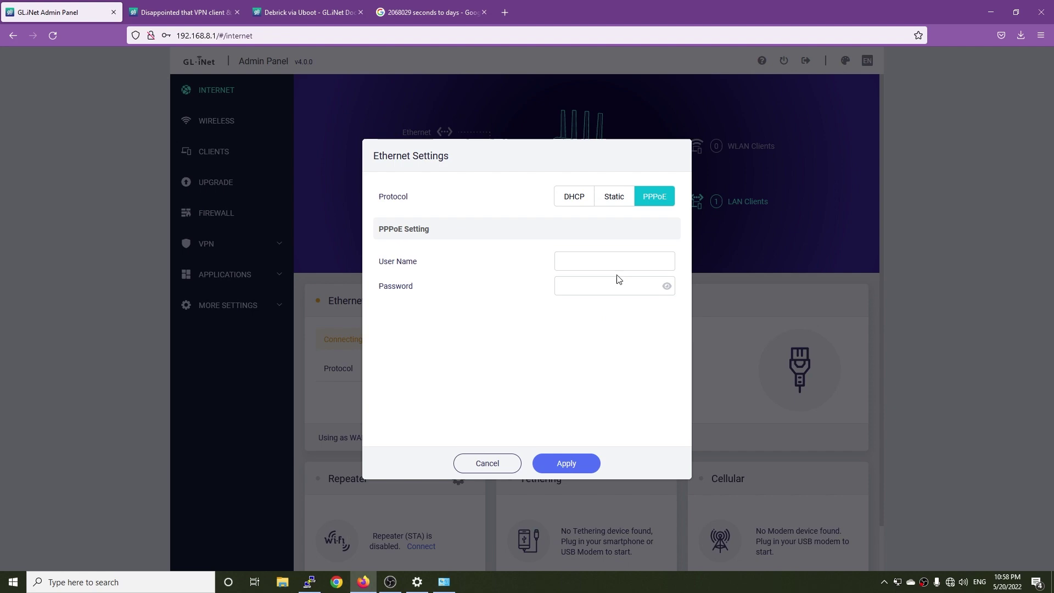
left_click(619, 261)
left_click(563, 464)
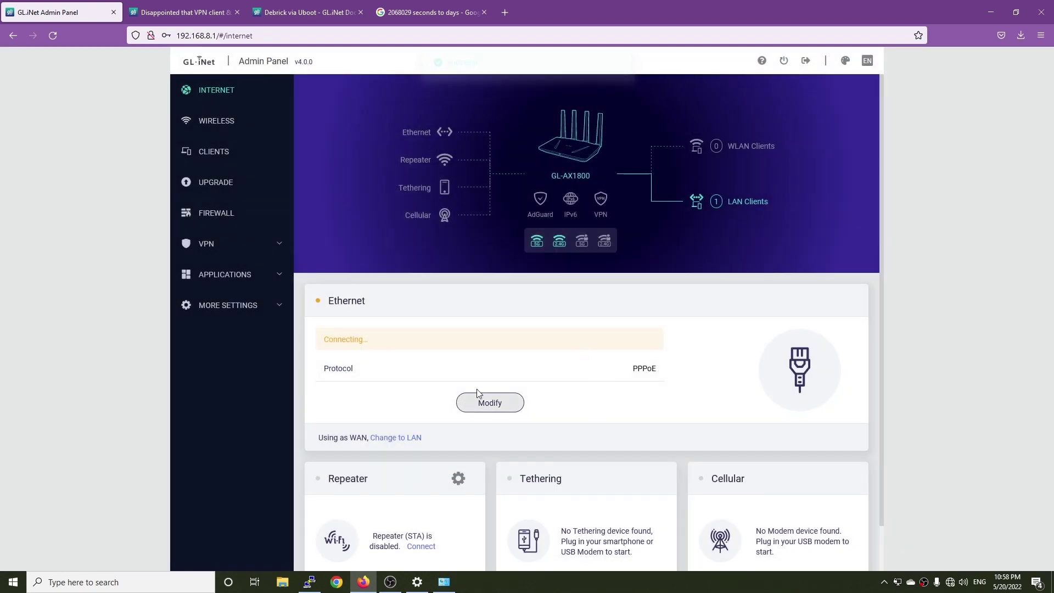
left_click(986, 8)
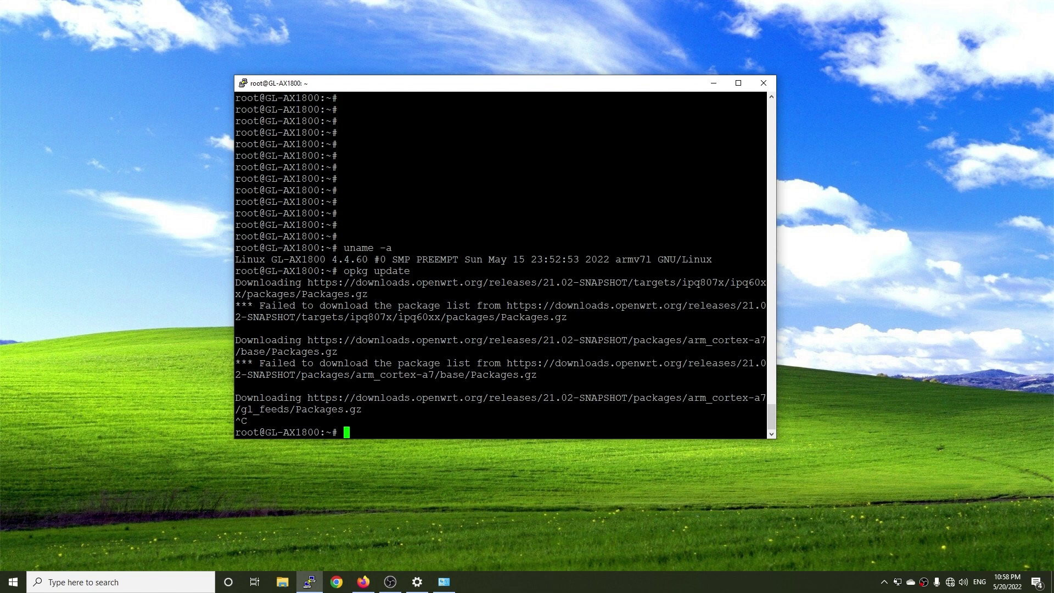
Step: Edit /etc/config/network in vi so the wan device reads eth0.35, and save
type("vi /etc")
type("nfig/network")
key("Return")
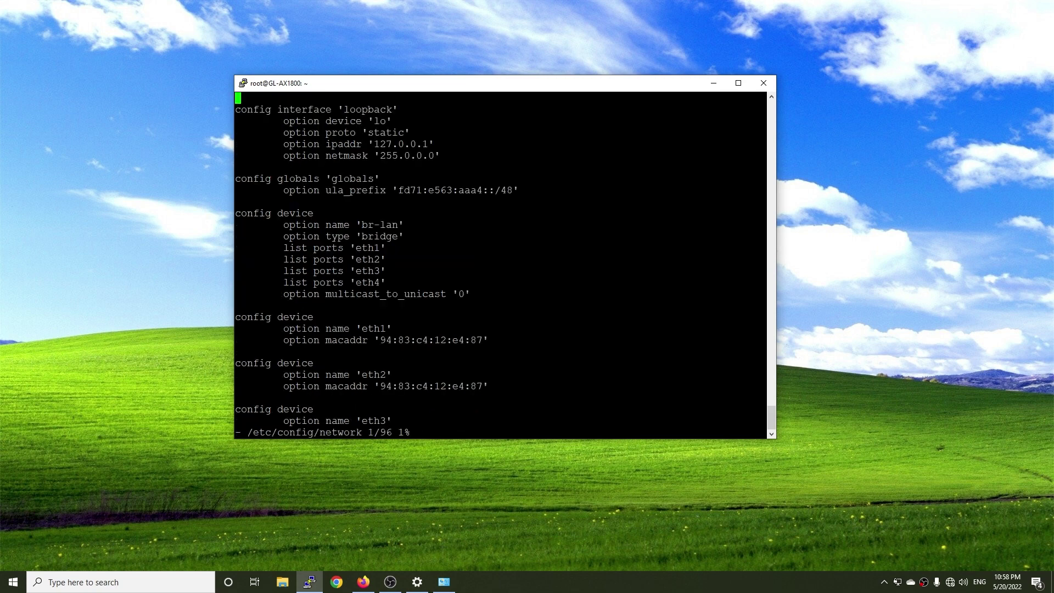
key("Down")
key("Down")
key("Down")
key("Down")
key("Down")
key("Down")
key("Down")
key("Down")
key("Down")
key("Down")
key("Down")
key("Down")
key("Down")
key("Down")
key("Down")
key("Down")
key("Down")
key("Down")
key("Down")
key("Down")
key("Down")
key("Down")
key("Down")
key("Down")
key("Down")
key("Down")
key("Down")
key("Down")
key("Down")
key("Down")
key("Down")
key("Down")
key("Down")
key("Down")
key("Down")
key("Down")
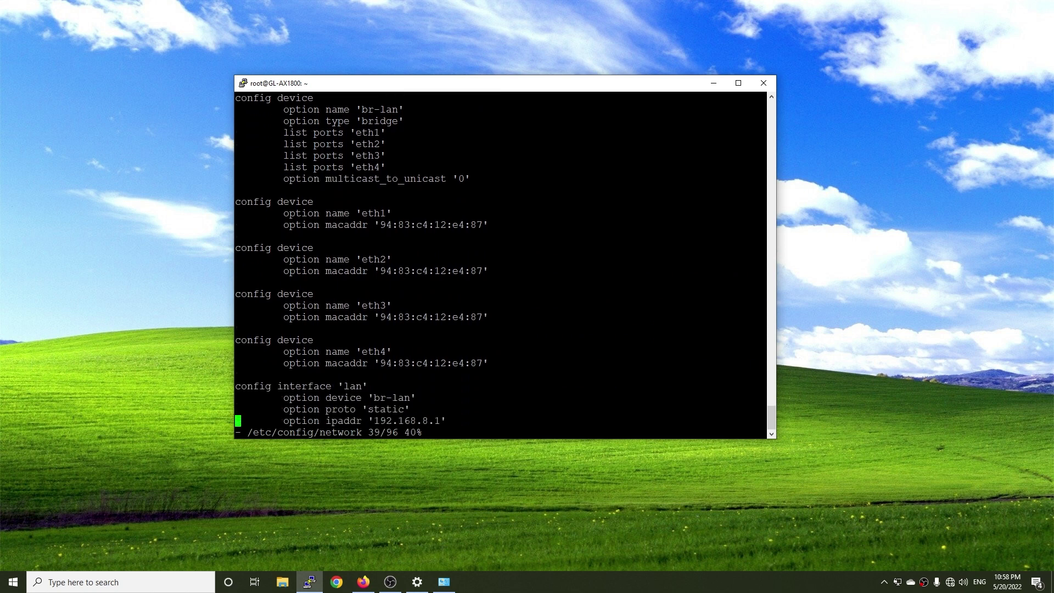
key("Down")
key("Down")
key("Down")
key("Down")
key("Down")
key("Down")
key("Down")
key("Down")
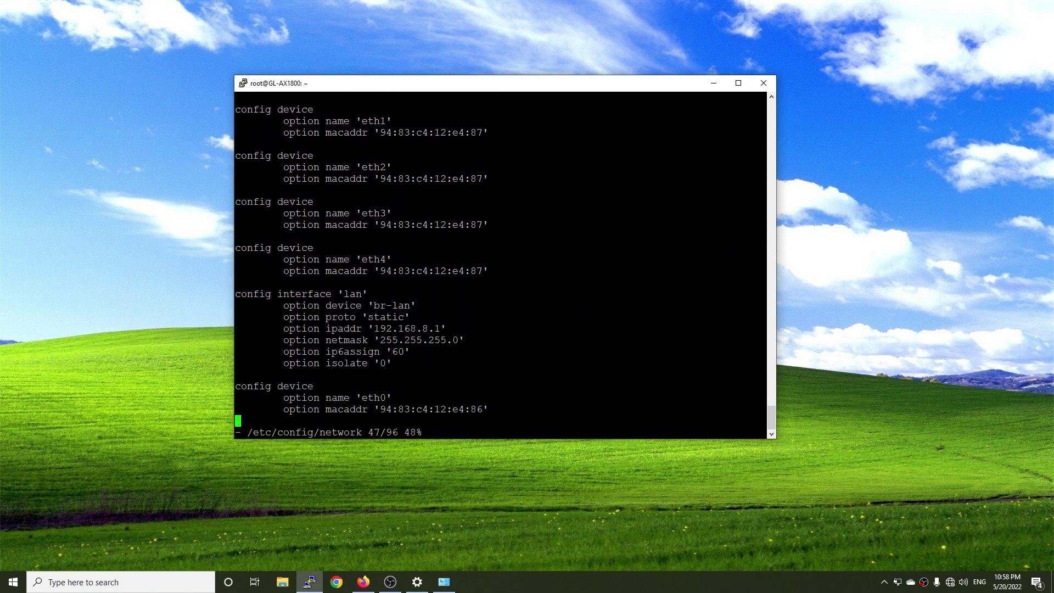
key("Down")
key("Down")
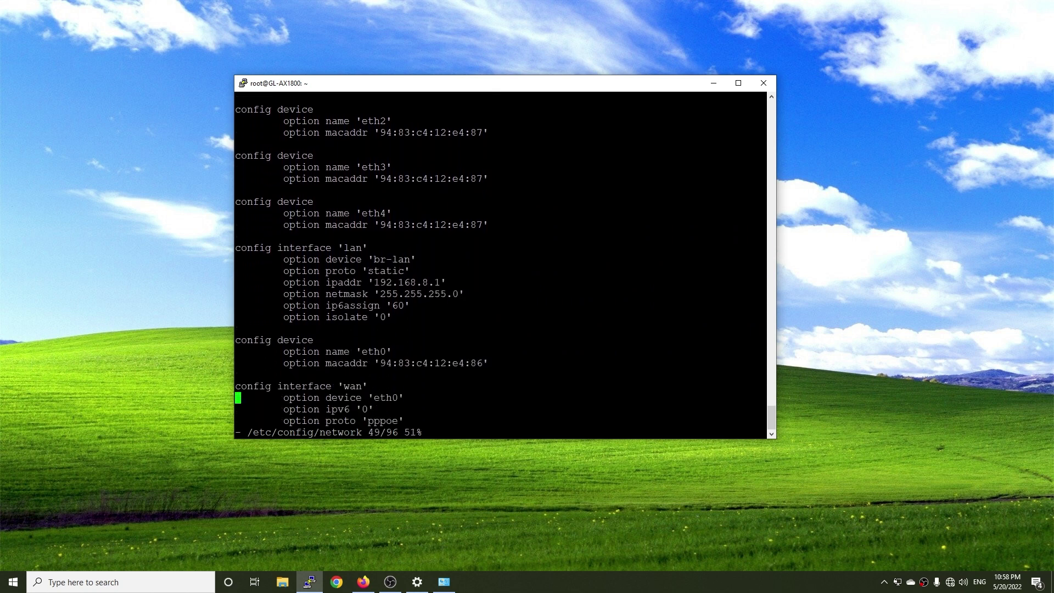
key("Right")
key("Right")
key("Right")
key("Right")
key("Right")
key("Right")
key("Right")
key("Right")
key("Right")
key("Right")
key("Right")
key("Right")
key("Right")
key("Right")
key("Right")
key("Right")
key("Right")
key("Right")
key("Right")
key("Right")
key("Left")
type(".")
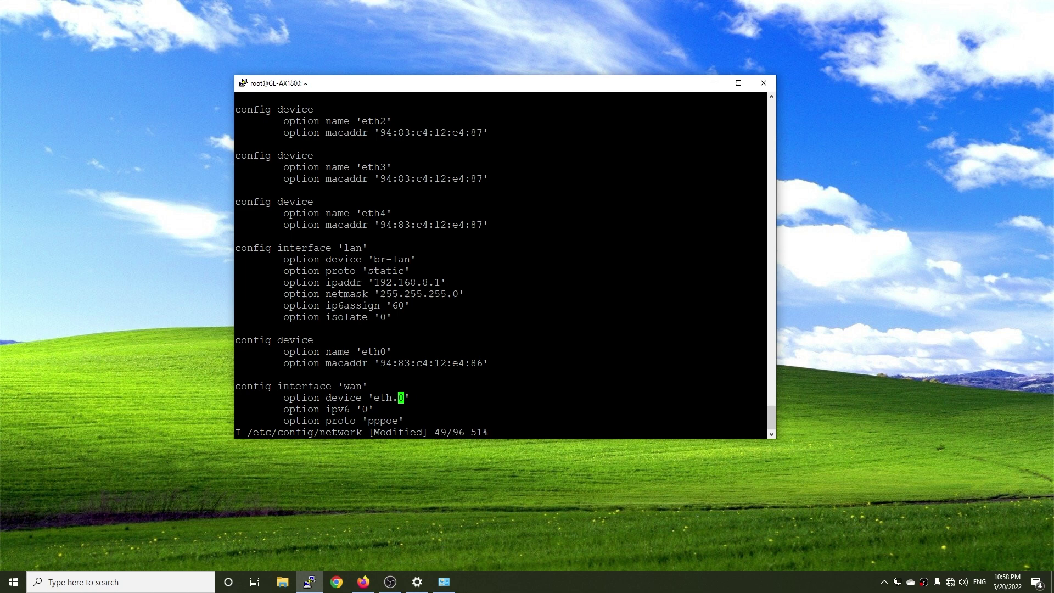
key("BackSpace")
key("Right")
type(".35")
key("Escape")
type(":wq")
key("Return")
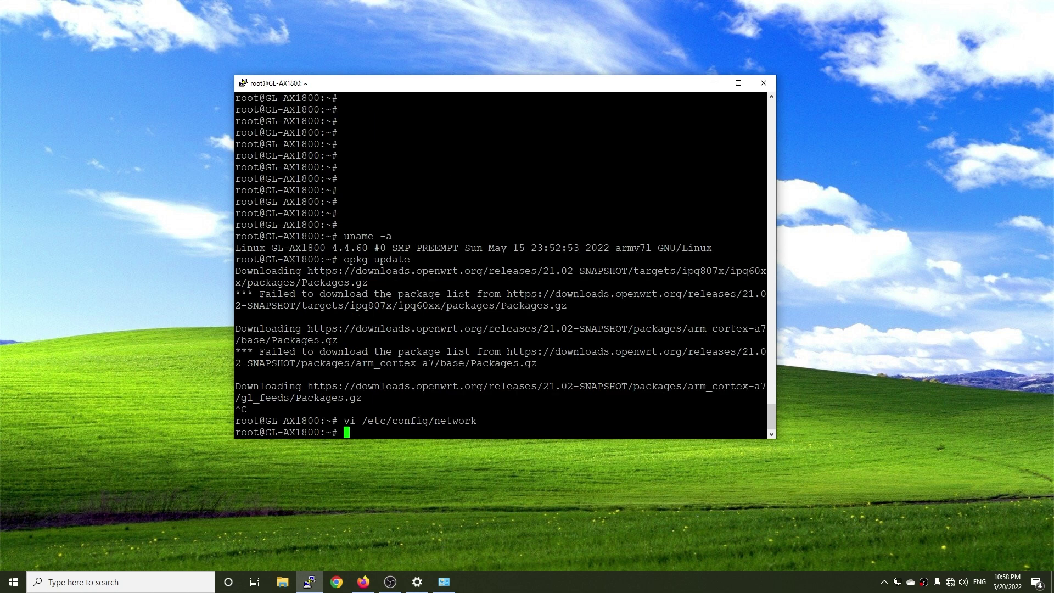
Step: Restart networking with service network restart and confirm 1.1.1.1 answers pings
type("service network restart")
key("Return")
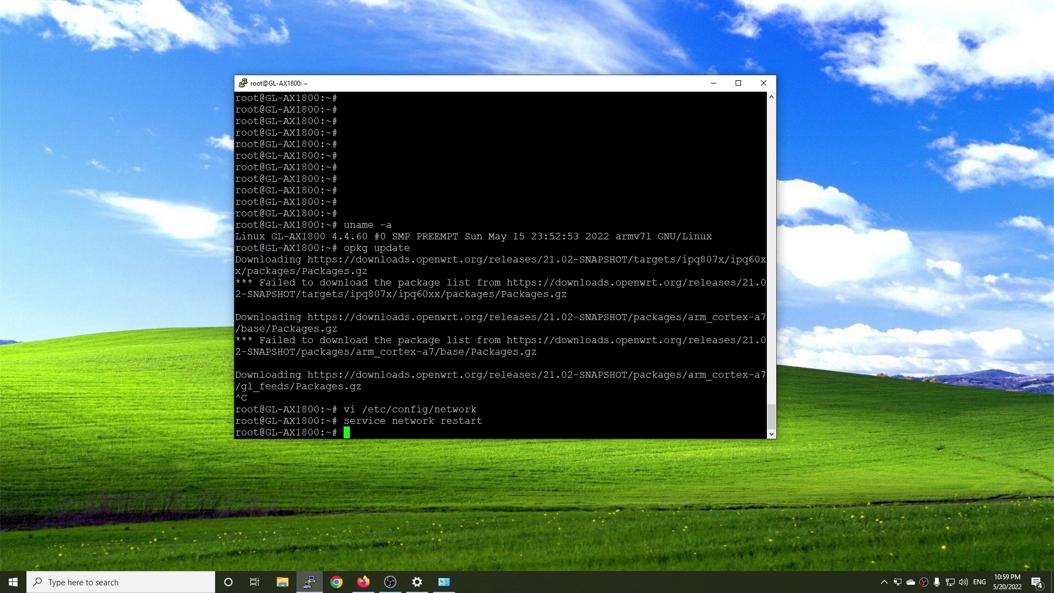
type("ping 1.1.1.1")
key("Return")
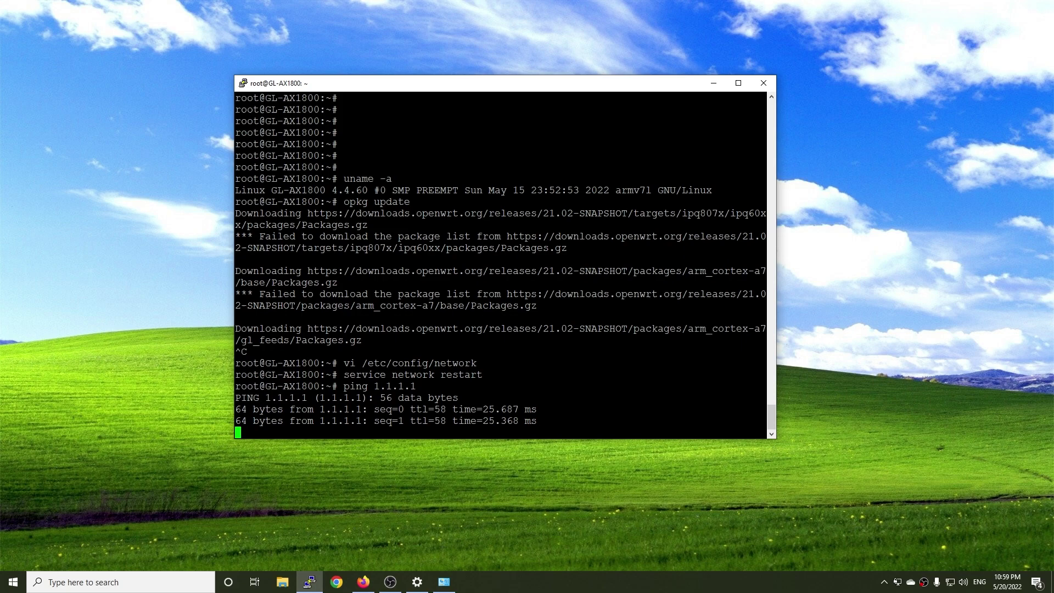
key("ctrl+c")
Step: Browse the Clients and Wireless pages, then the VPN Dashboard, declining the save-login prompt
left_click(363, 582)
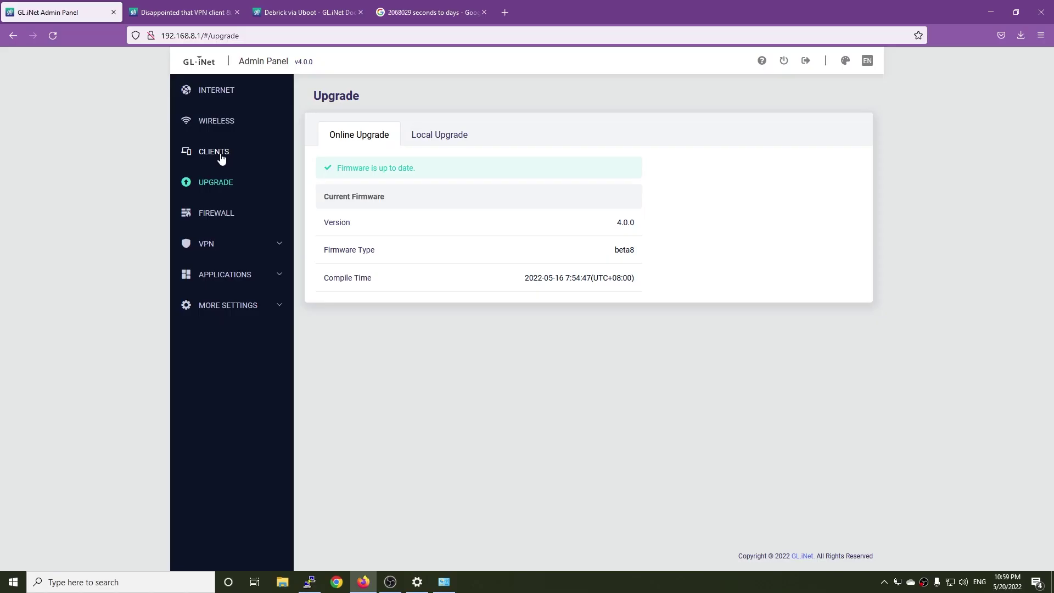
left_click(217, 152)
left_click(224, 132)
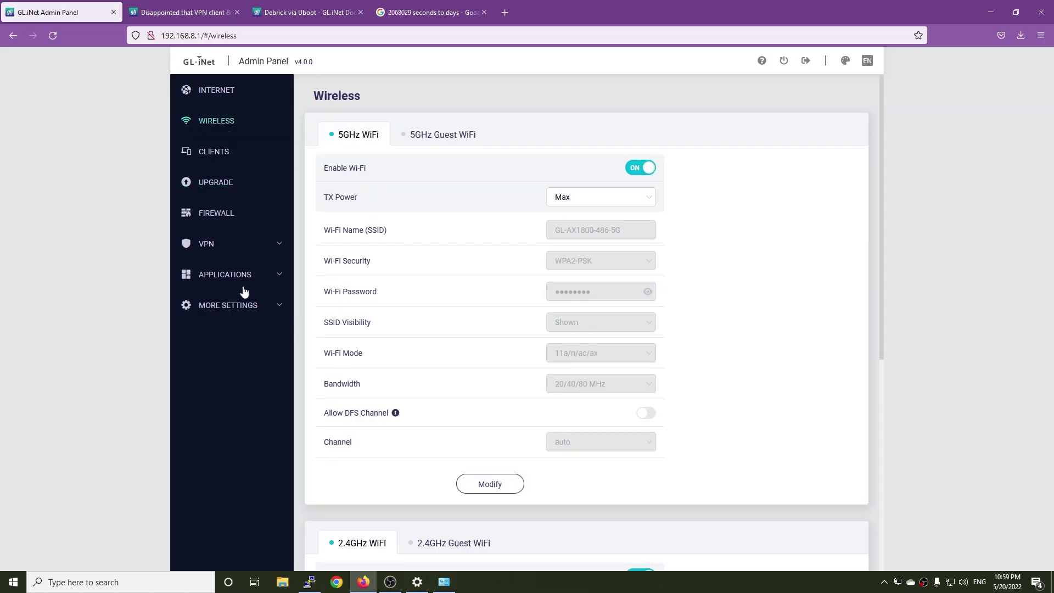
left_click(214, 249)
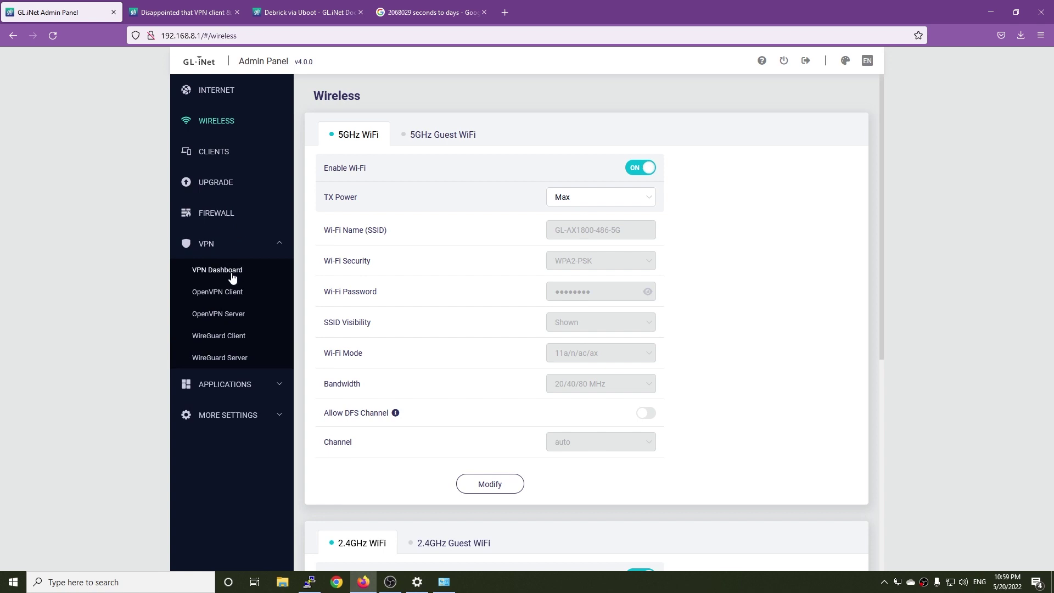
left_click(227, 275)
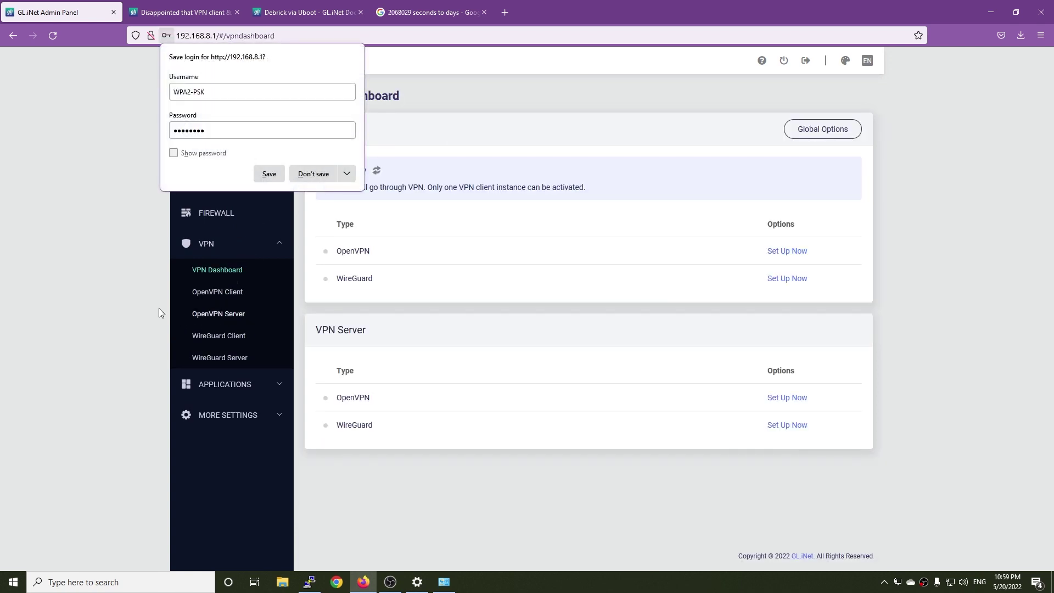
left_click(360, 201)
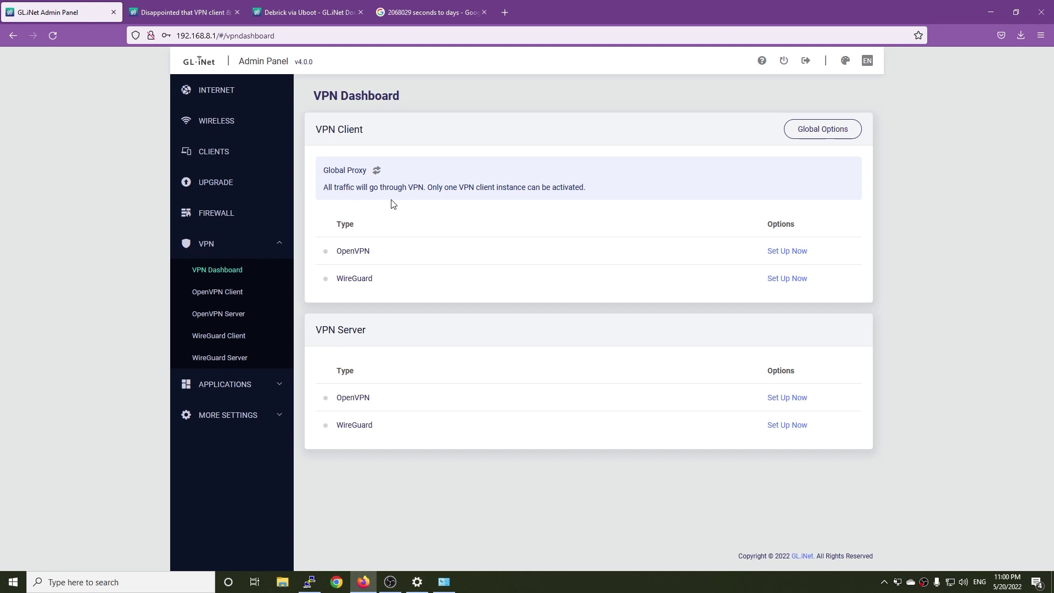
Step: View the WireGuard Server and Client pages, then More Settings > Advanced Settings
left_click(193, 359)
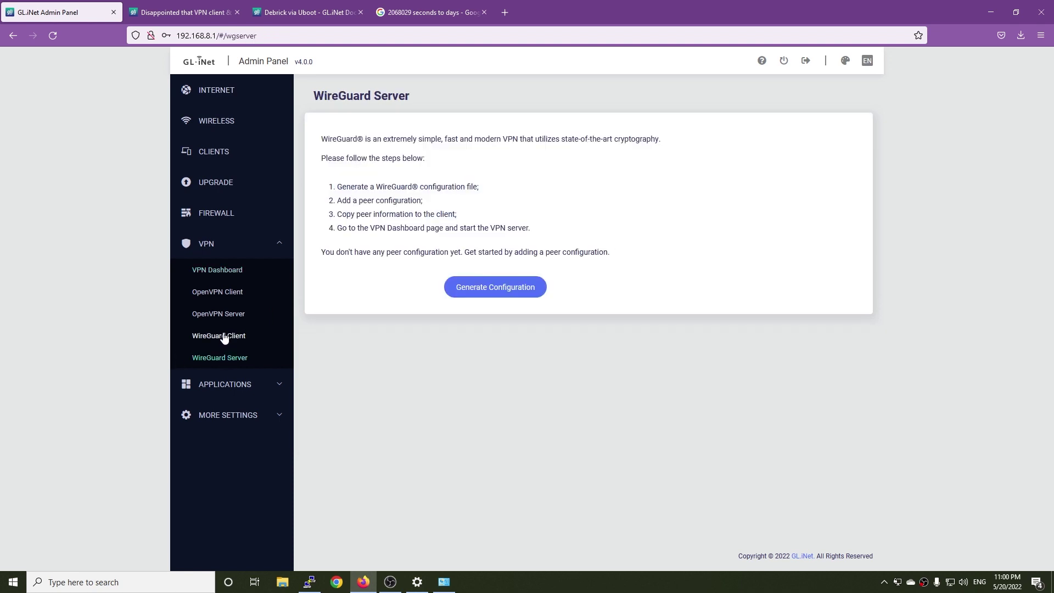
left_click(221, 340)
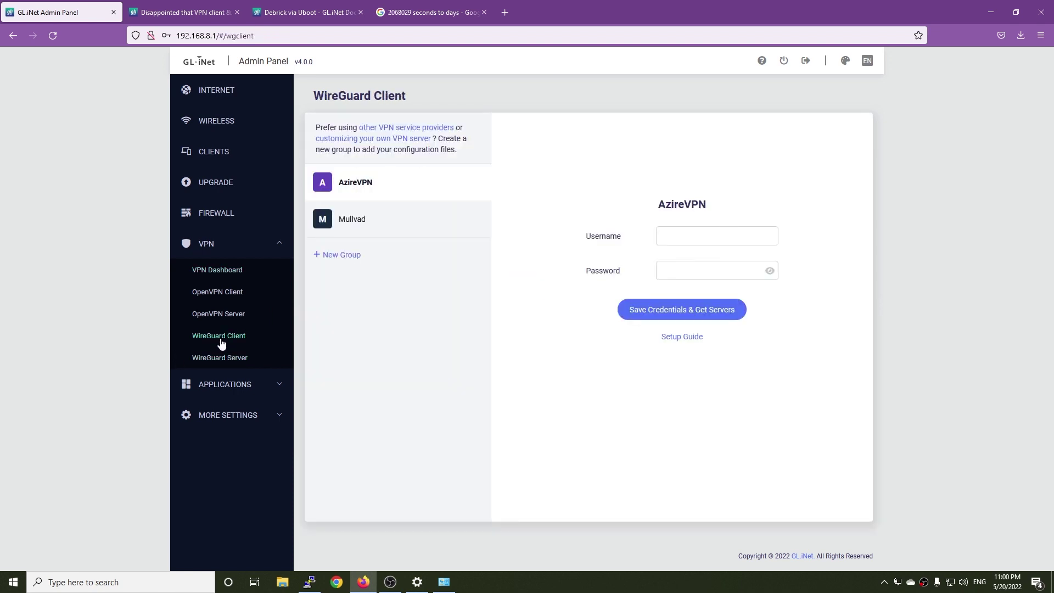
left_click(211, 387)
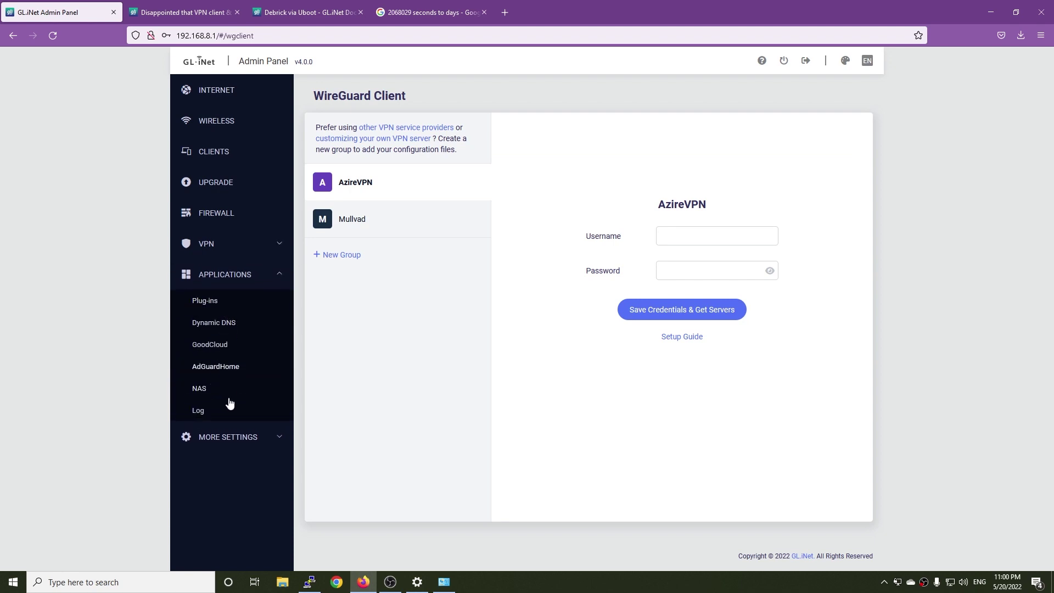
left_click(232, 437)
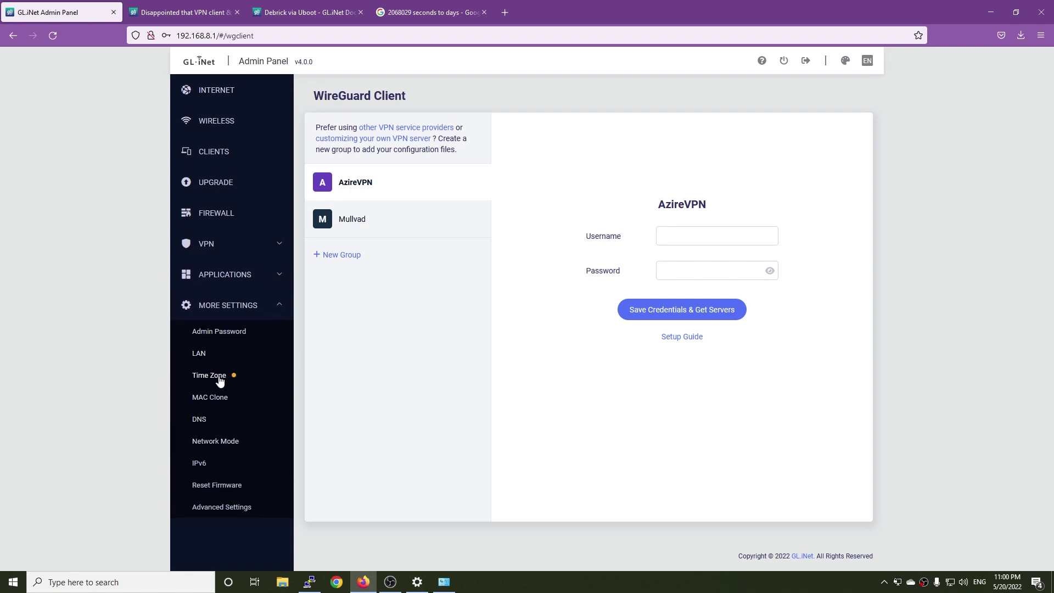
left_click(232, 507)
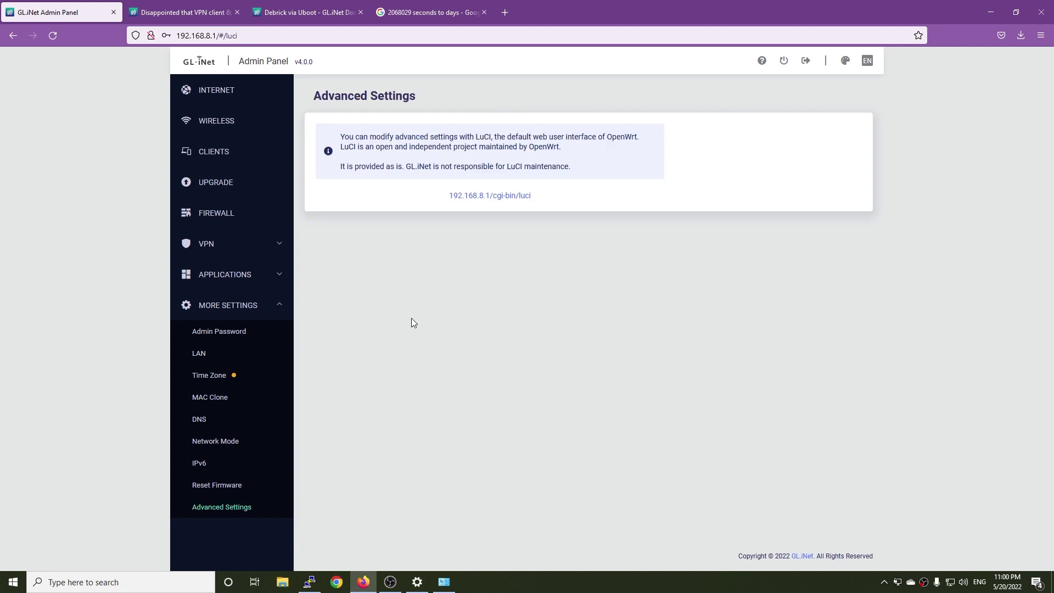
Step: Open LuCI at 192.168.8.1/cgi-bin/luci, log in as root, and decline saving the login
left_click(490, 196)
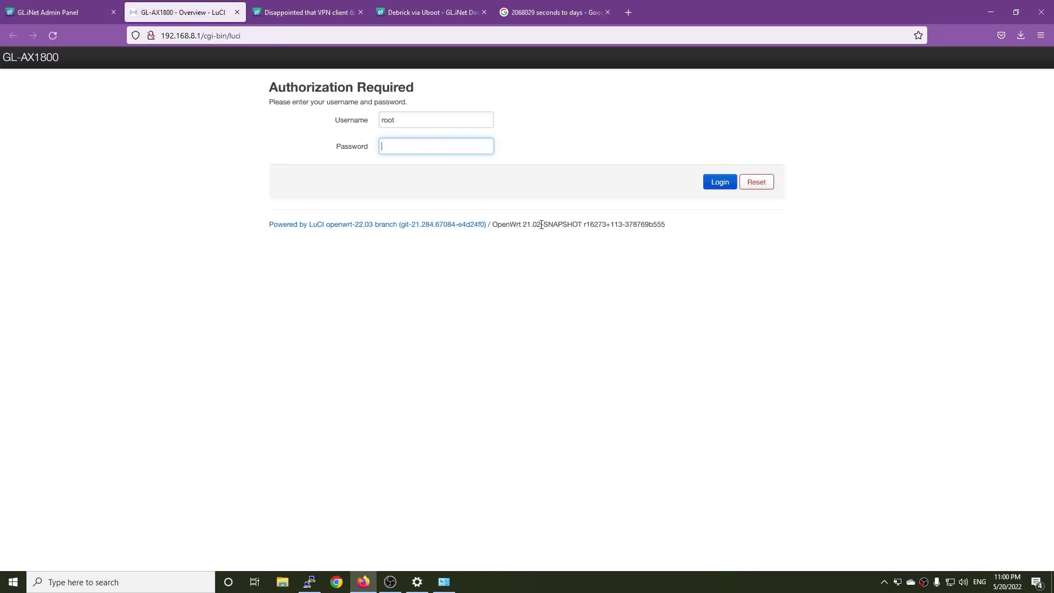
left_click(216, 34)
left_click(261, 390)
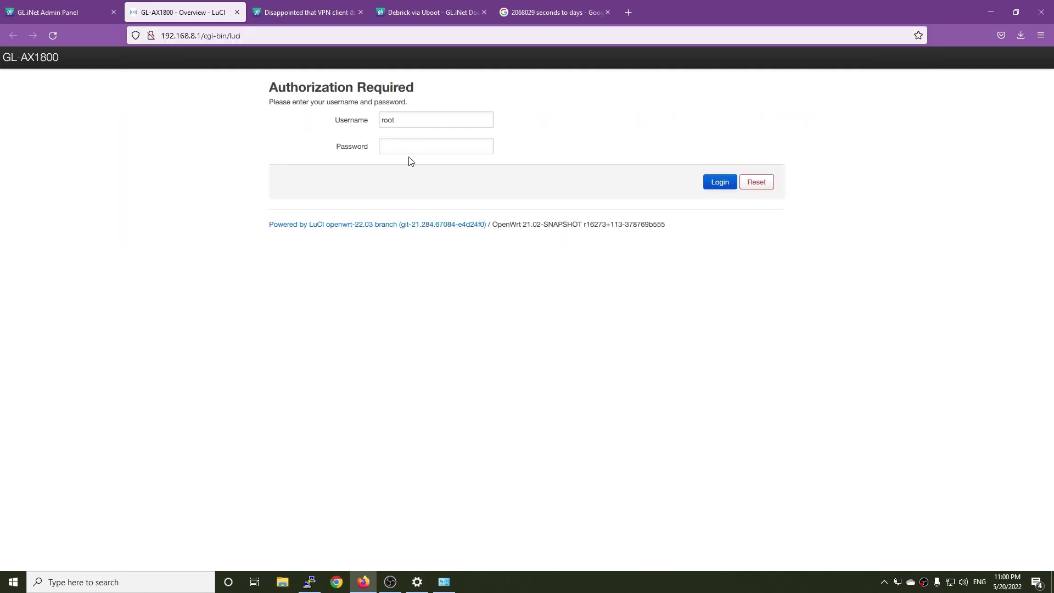
left_click(417, 140)
type("********")
key("Return")
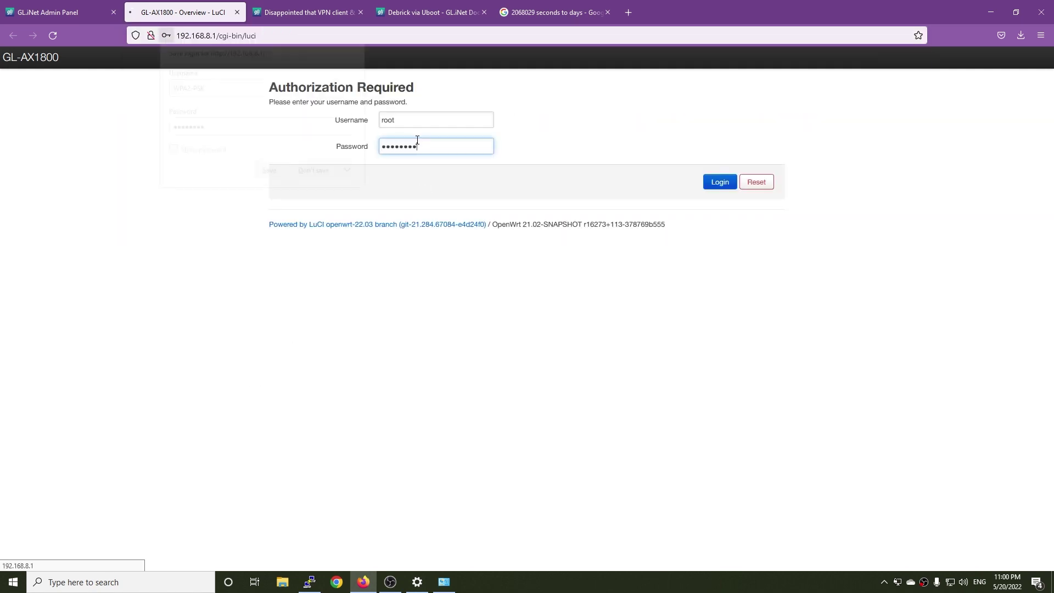
left_click(552, 175)
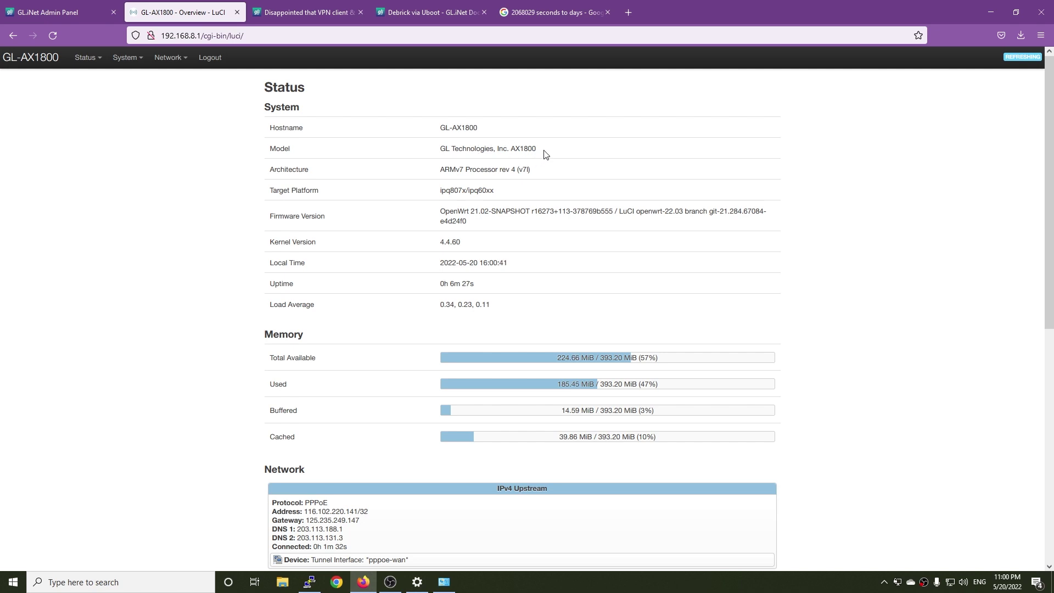
Step: Review LuCI's Network Interfaces, Devices and Switch pages, then open System > Software
scroll(547, 146, "down", 4)
scroll(547, 147, "up", 3)
mouse_move(169, 59)
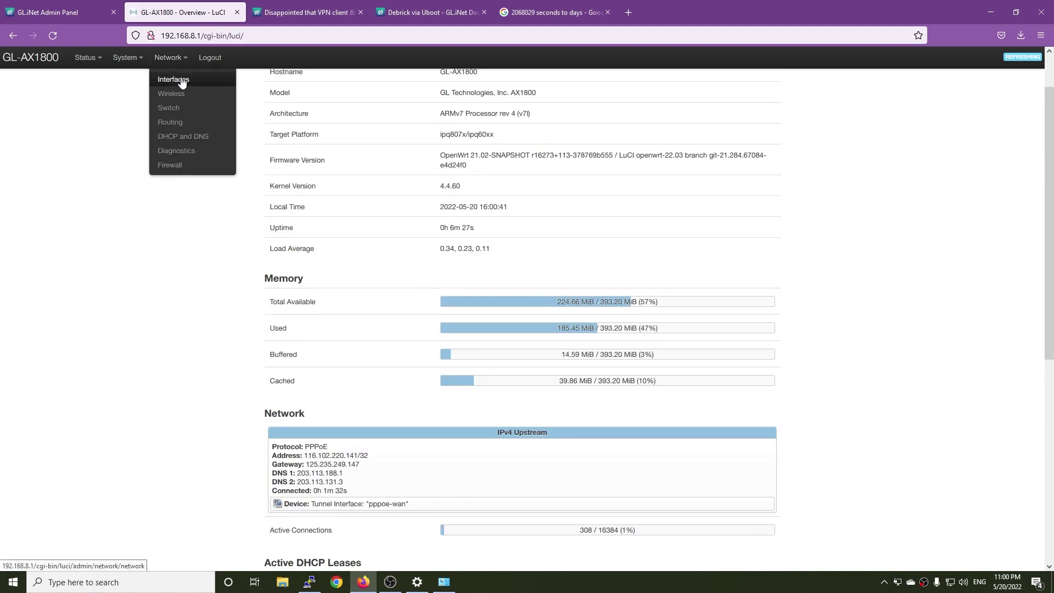
left_click(173, 79)
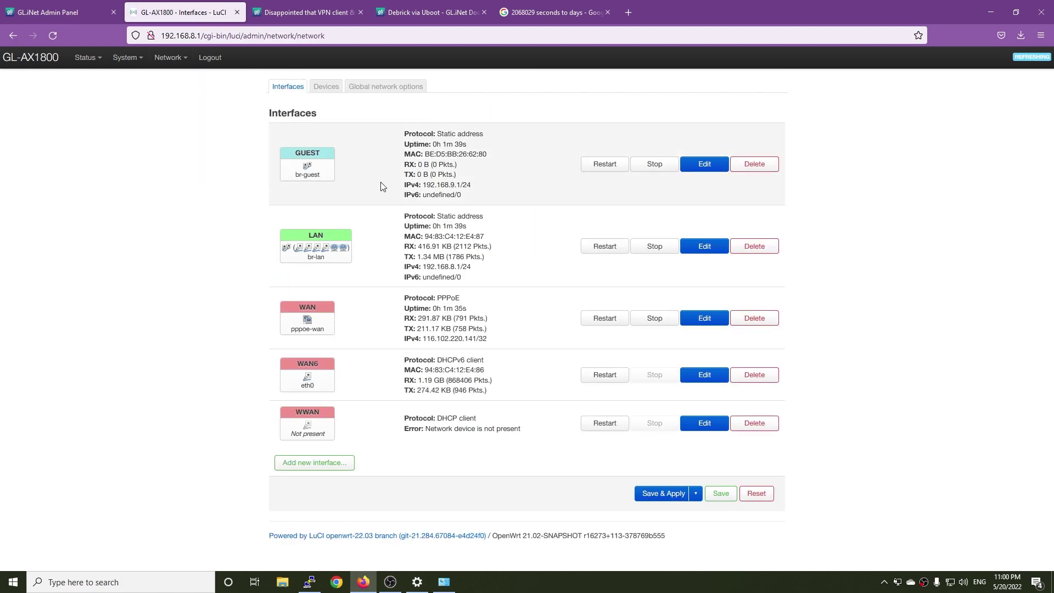
left_click(332, 91)
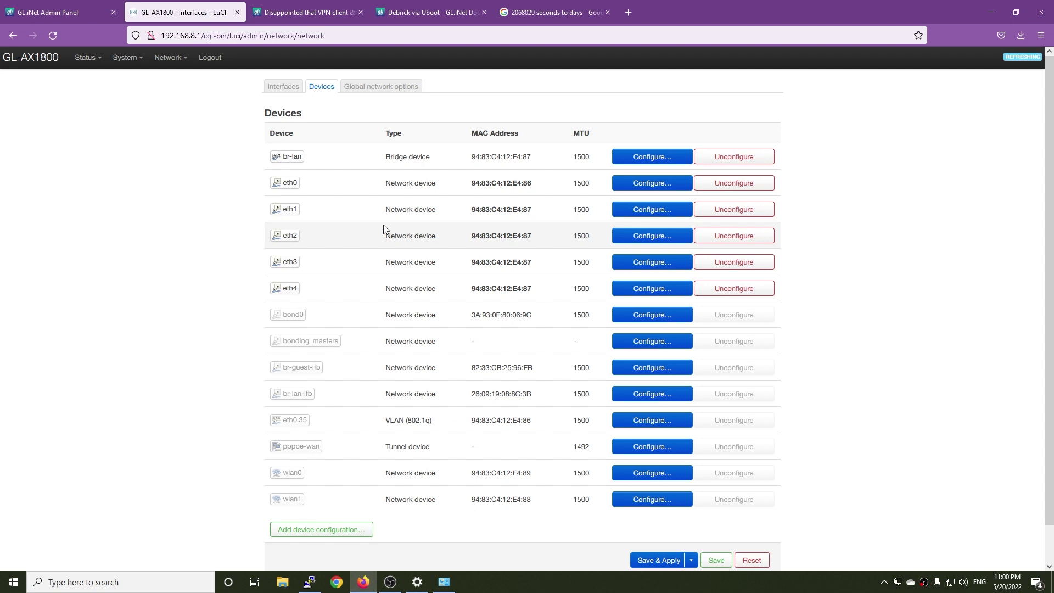
mouse_move(159, 61)
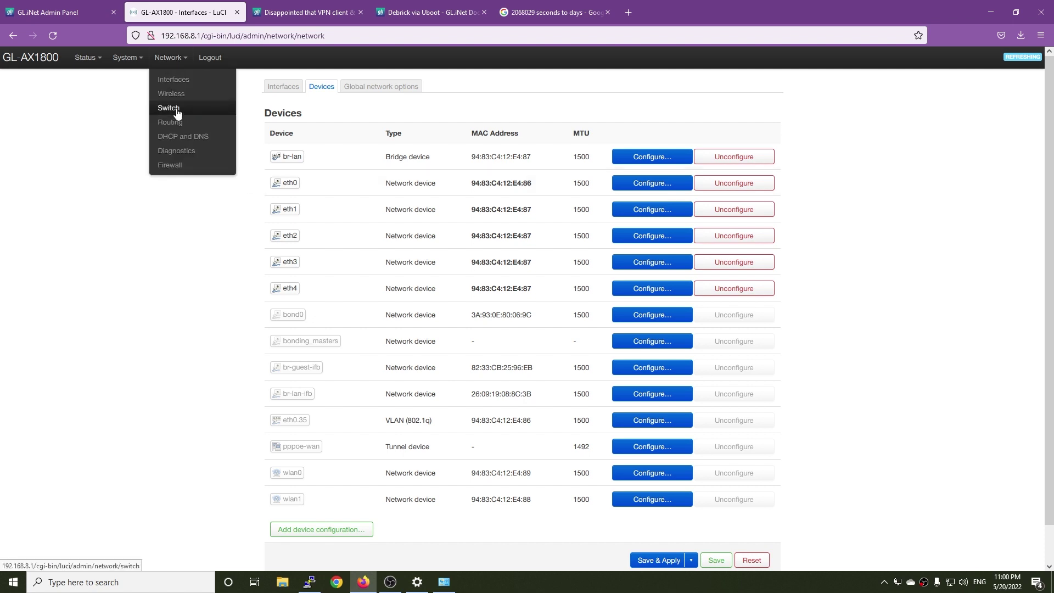
left_click(177, 113)
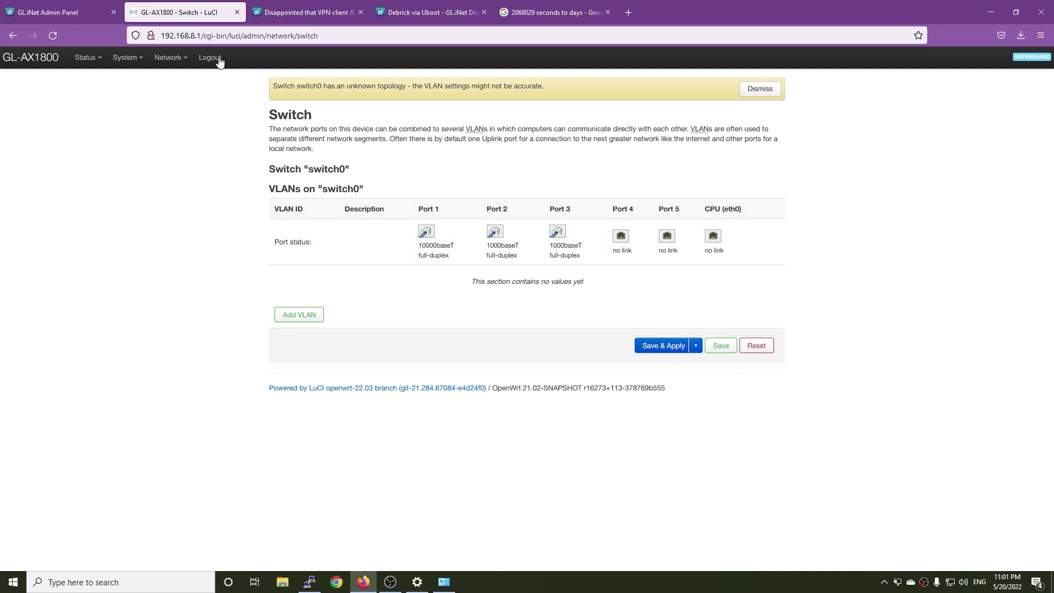
left_click(164, 94)
left_click(138, 108)
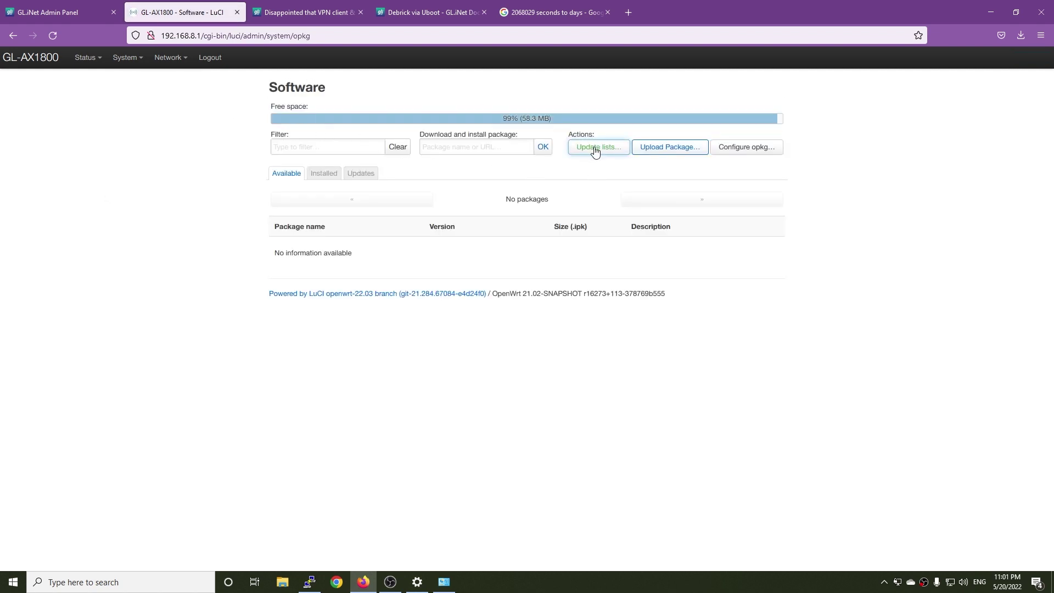
Step: Refresh the package lists with 'Update lists...' and filter for 'netdate'
left_click(597, 148)
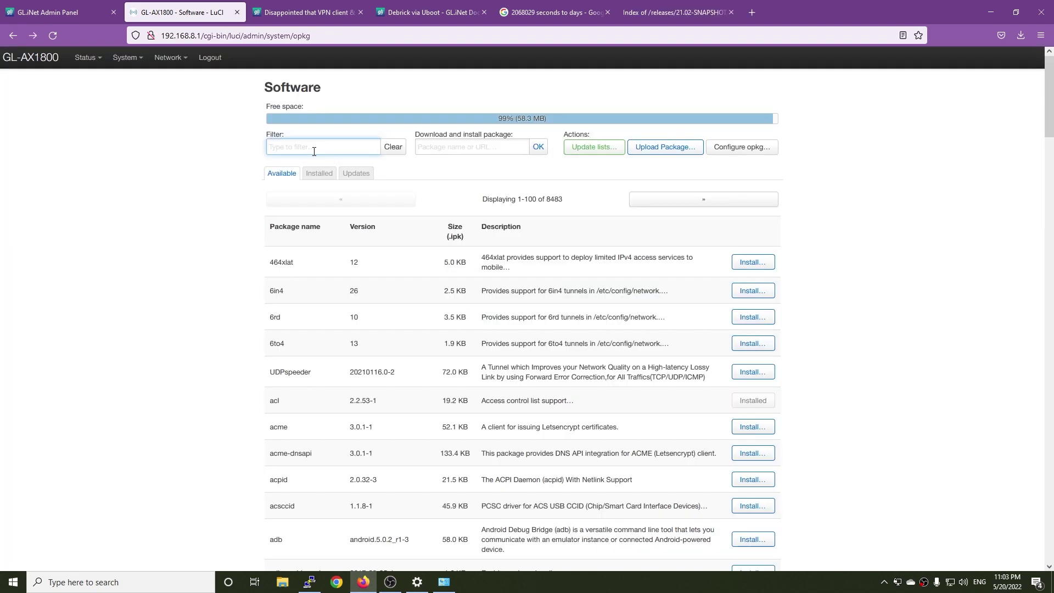
type("netdate")
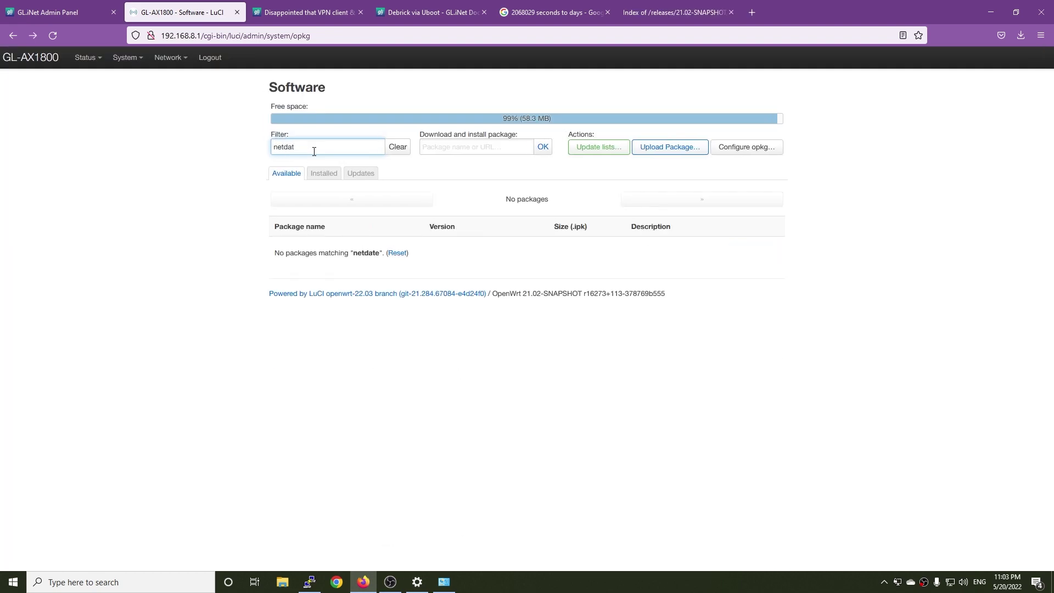
Step: Fix the filter to 'netdat' and install netdata 1.30.1-2 with its libuv1 dependency
key("BackSpace")
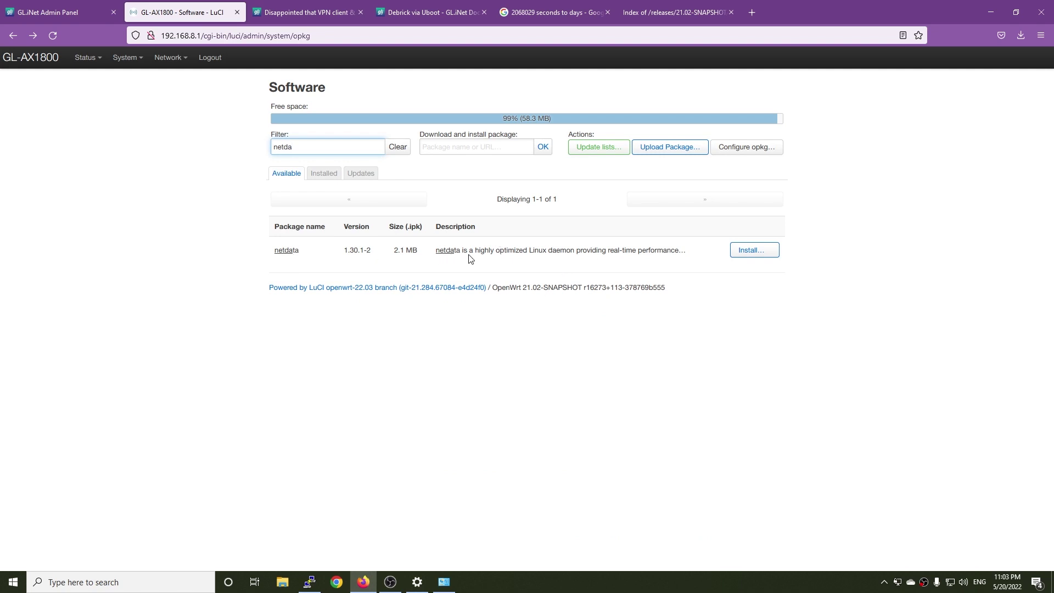
left_click(748, 250)
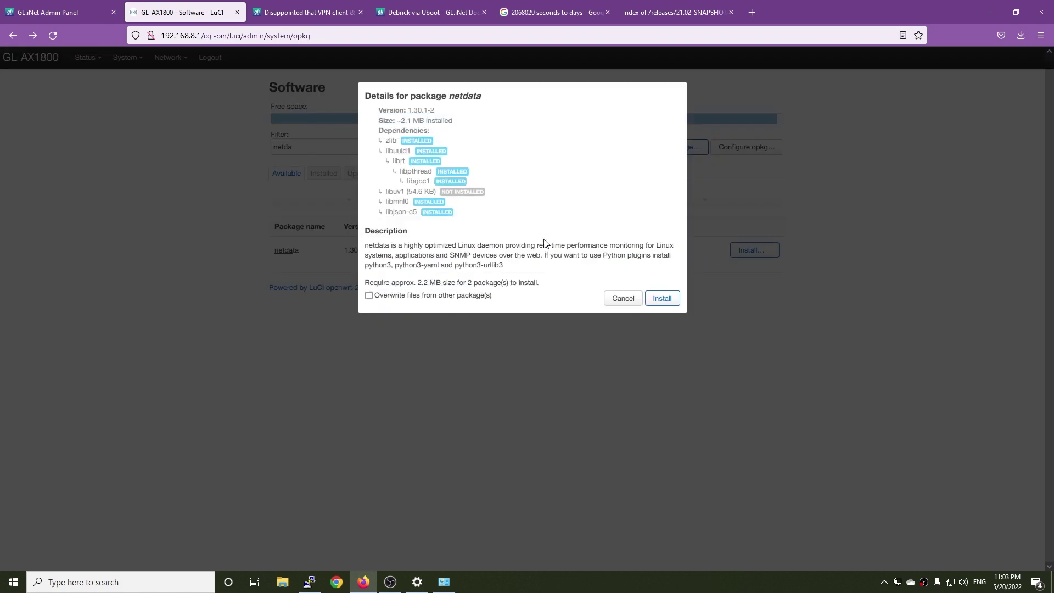
left_click(655, 301)
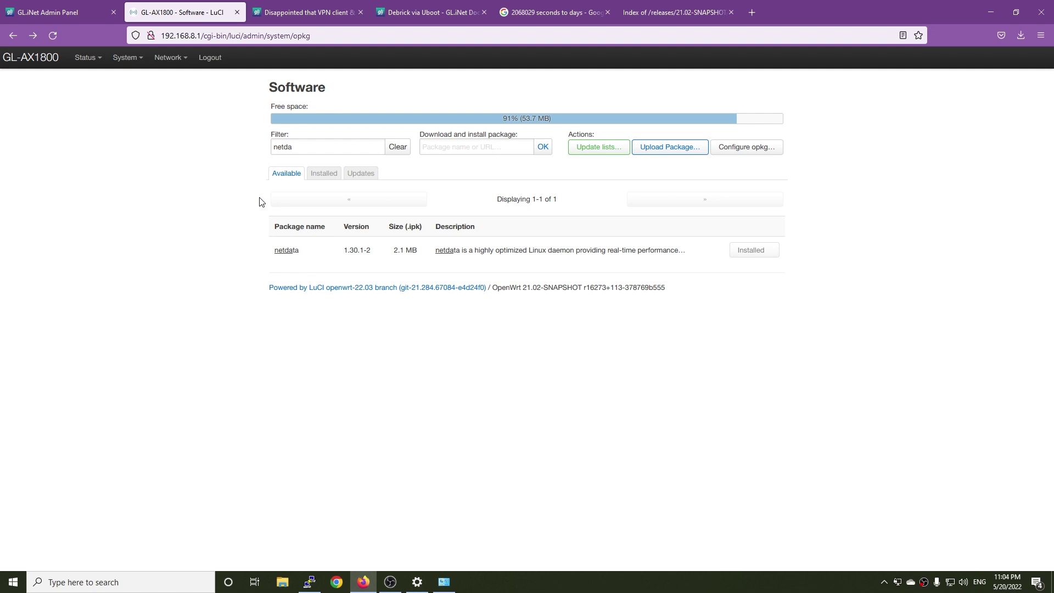
key("ctrl+l")
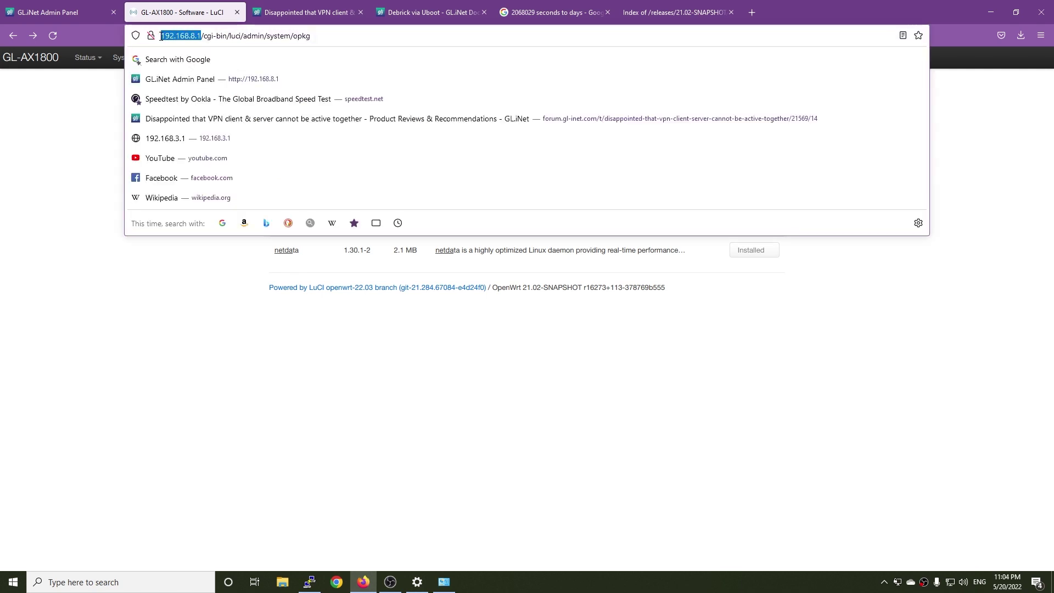
key("ctrl+t")
type("http://192.168.8.1")
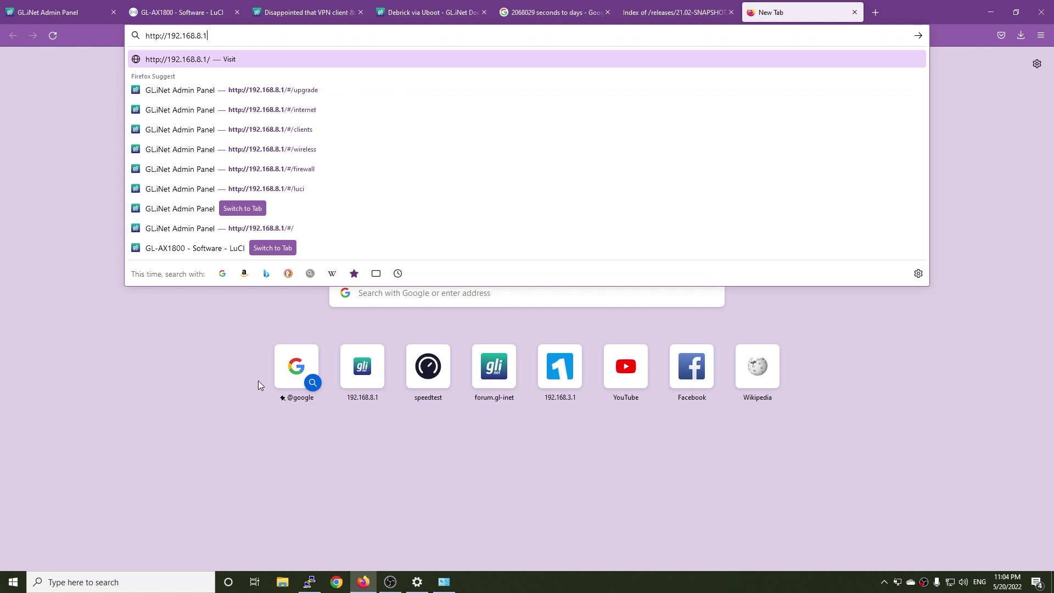
type(":19999")
key("Return")
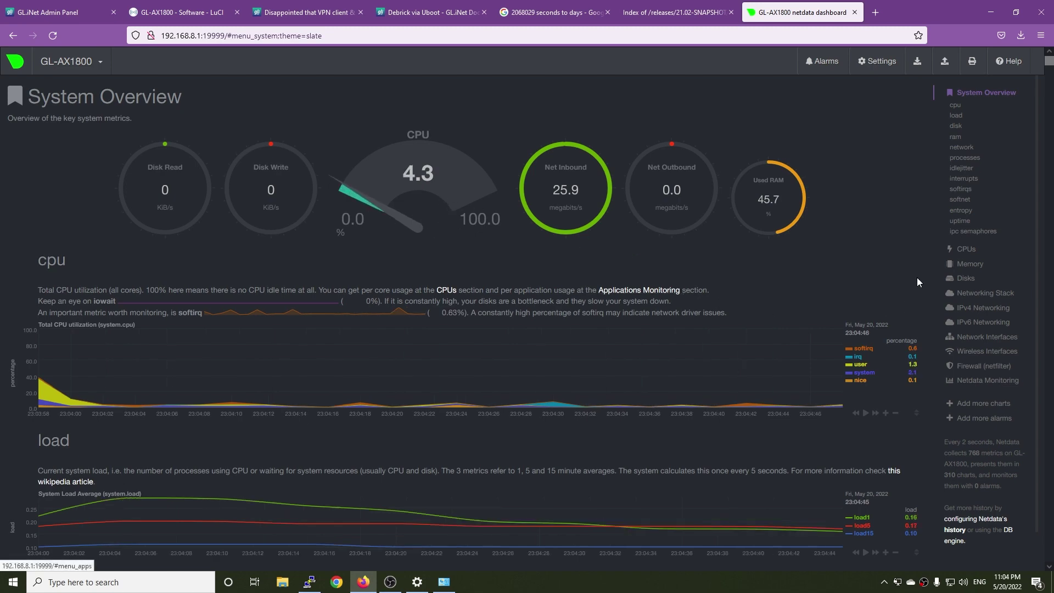
Step: Read through the beta firmware forum thread's replies, then return to the GL-AX1800 admin password login page
key("ctrl+3")
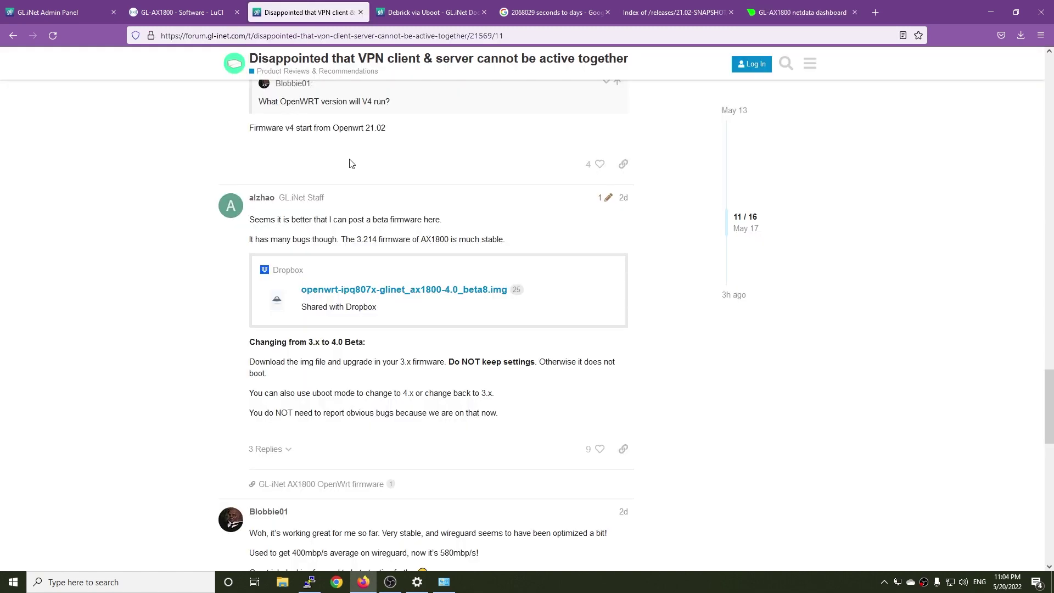
scroll(408, 340, "down", 3)
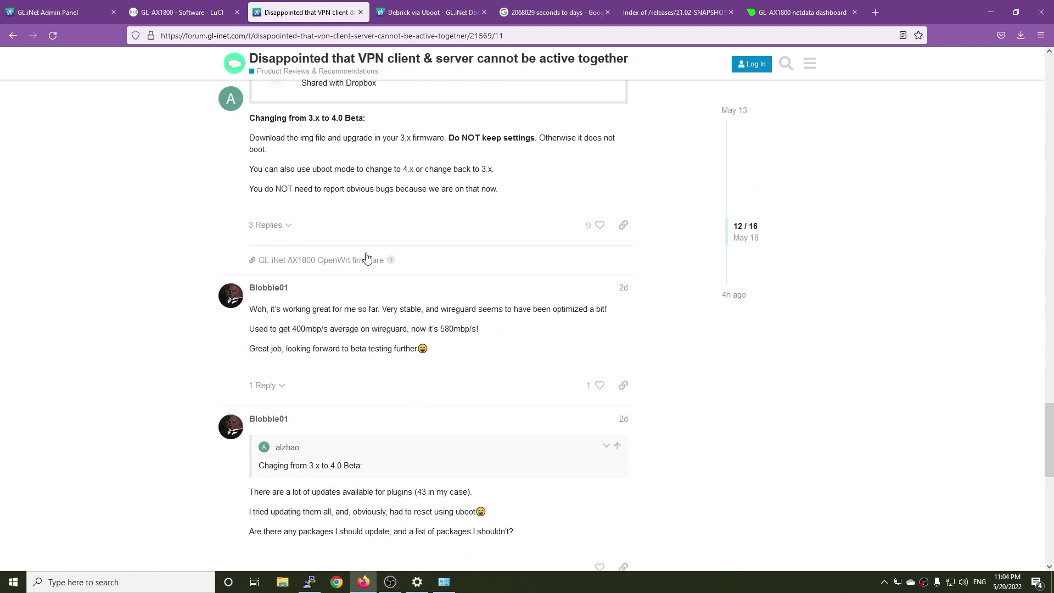
scroll(384, 296, "up", 3)
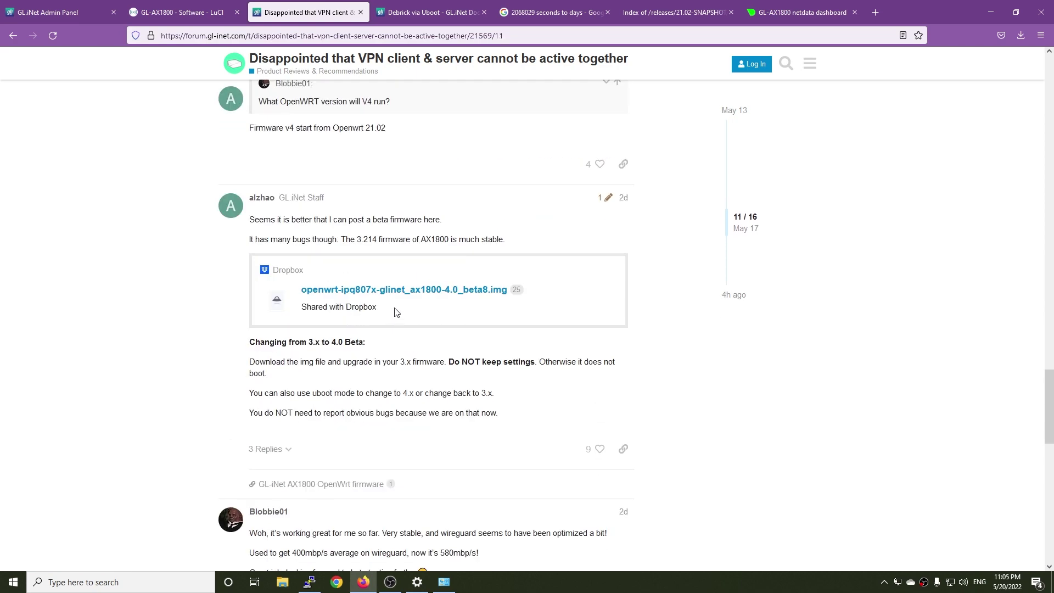
scroll(412, 298, "down", 4)
scroll(456, 263, "down", 8)
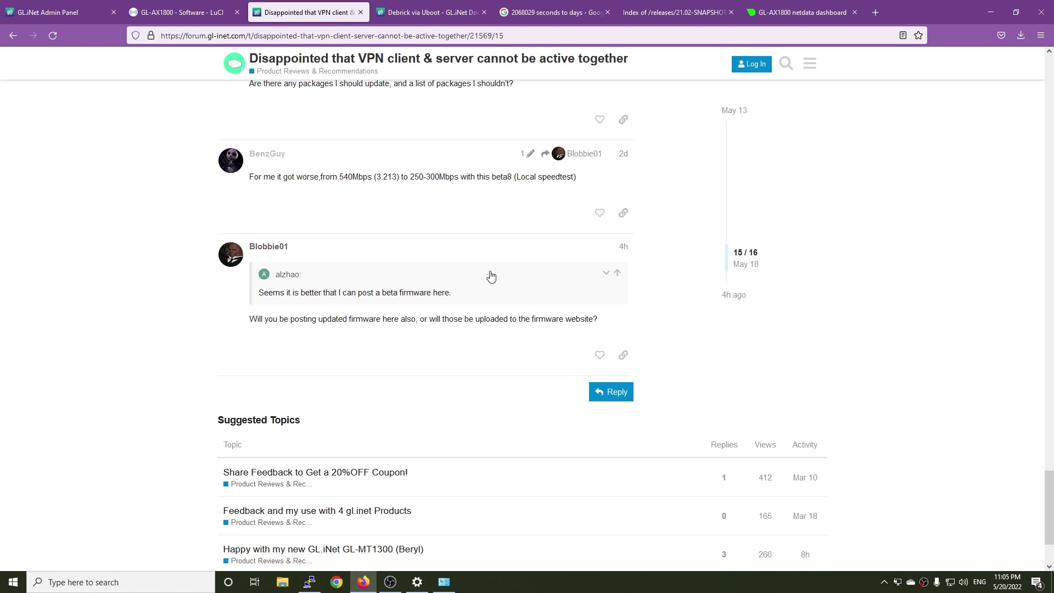
scroll(433, 232, "up", 2)
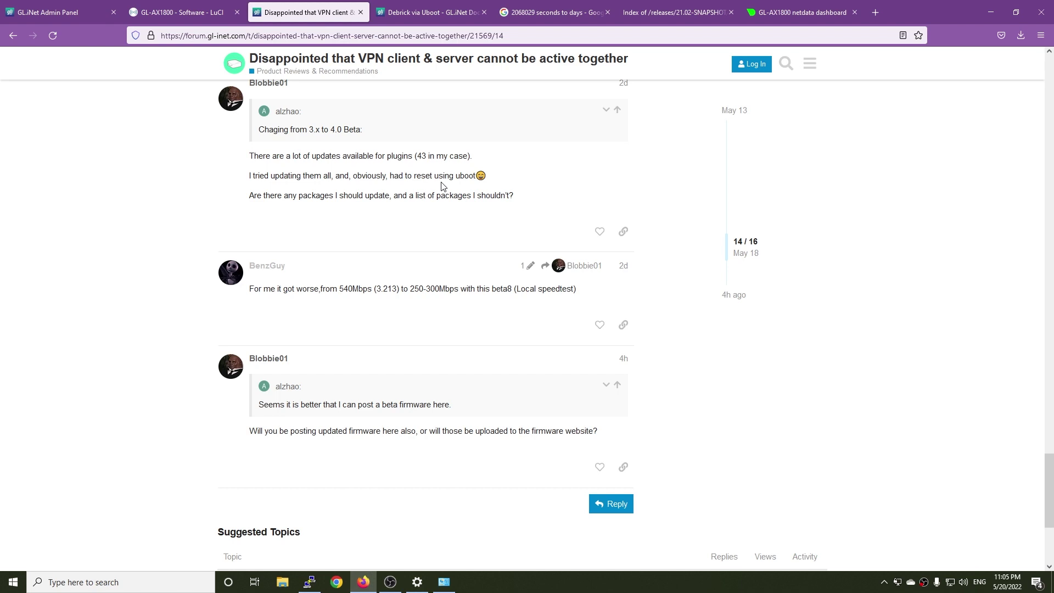
left_click(60, 11)
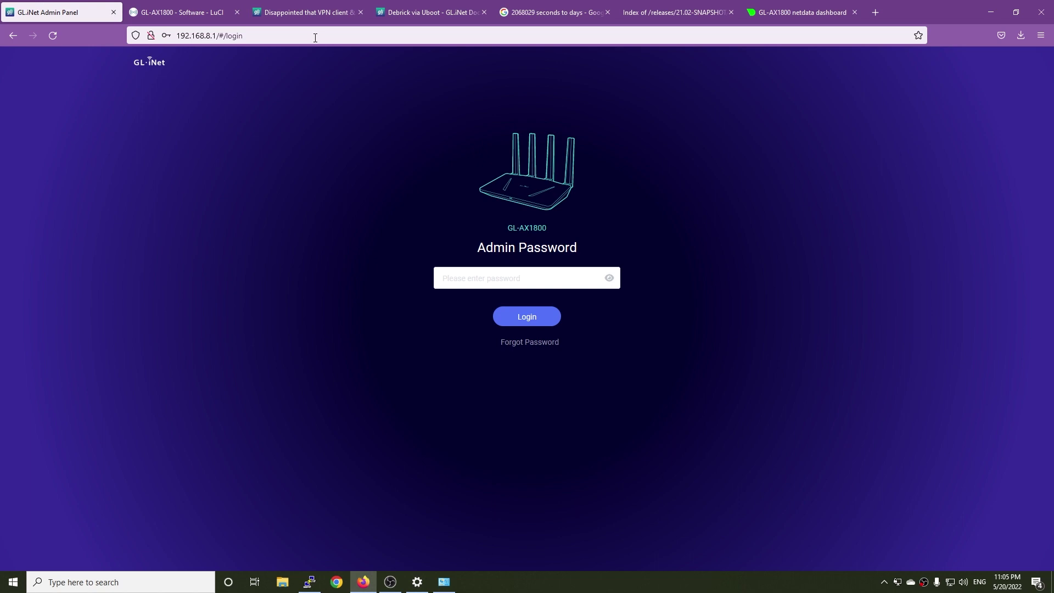
Step: Filter LuCI software for luci-app-sqm and inspect its install details, noting kmod-sched-cake unavailable
left_click(209, 10)
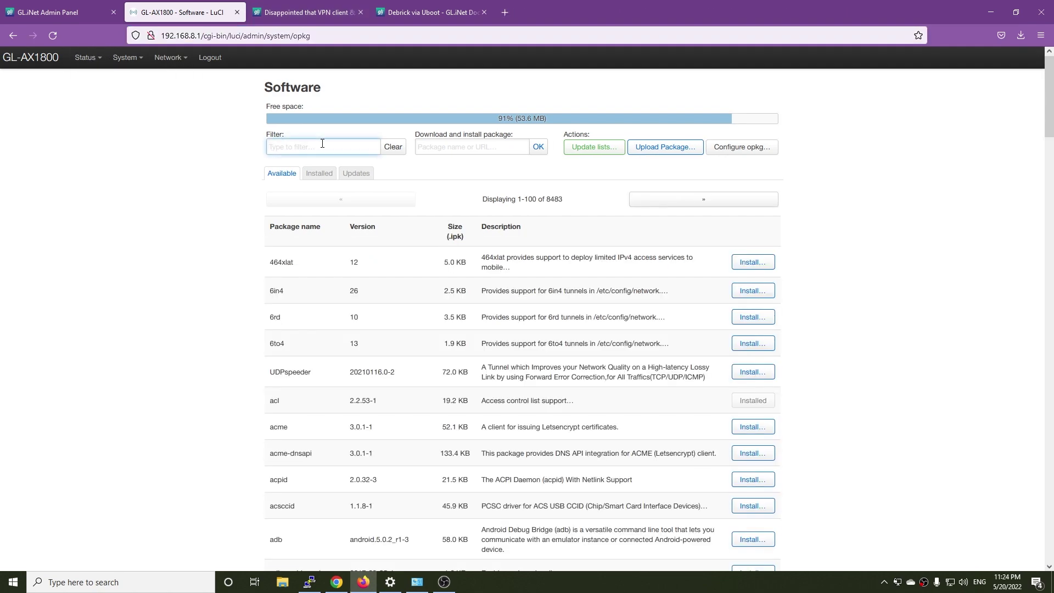
type("luci-app-sqm")
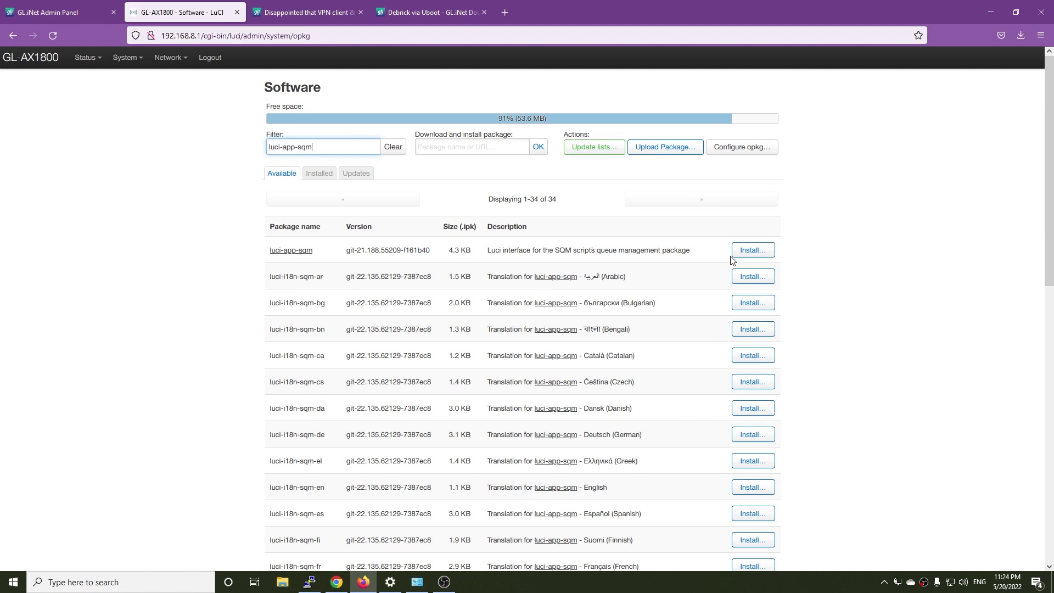
left_click(740, 250)
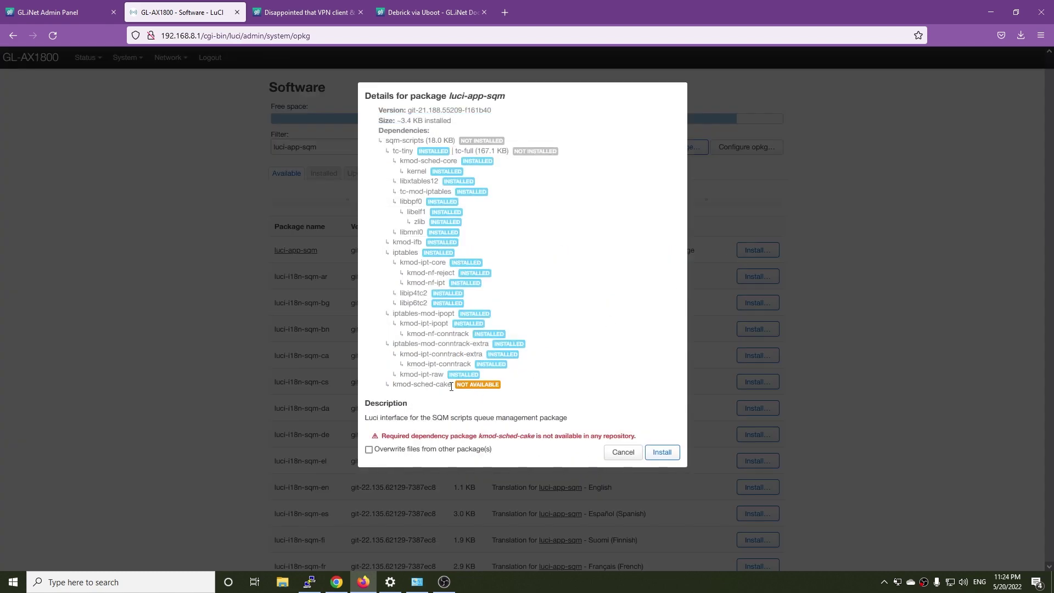
left_click_drag(453, 385, 388, 389)
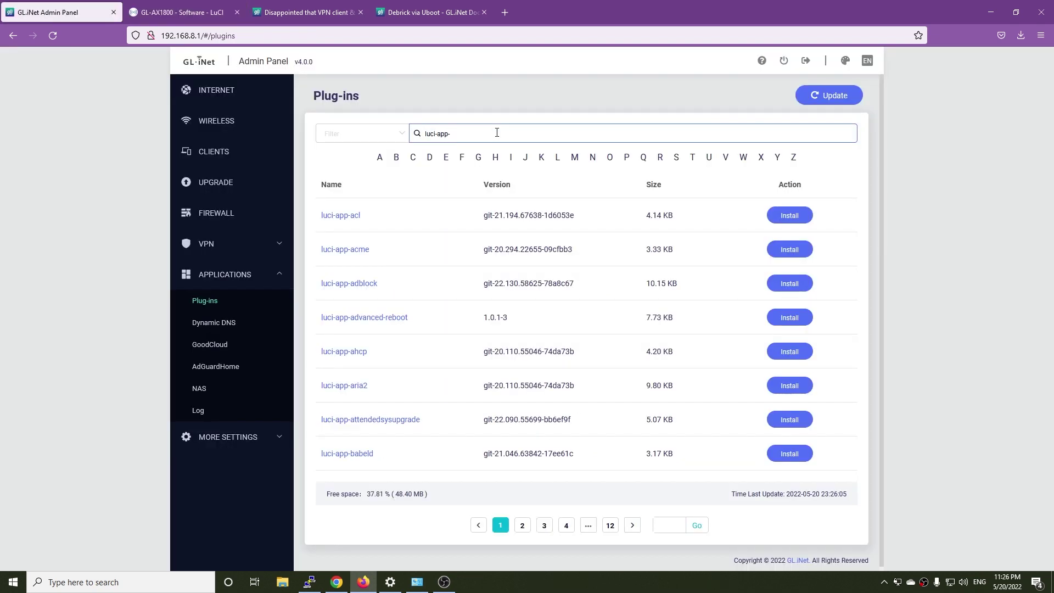
Step: Search Plug-ins for luci-app-sqm and install it
type("m")
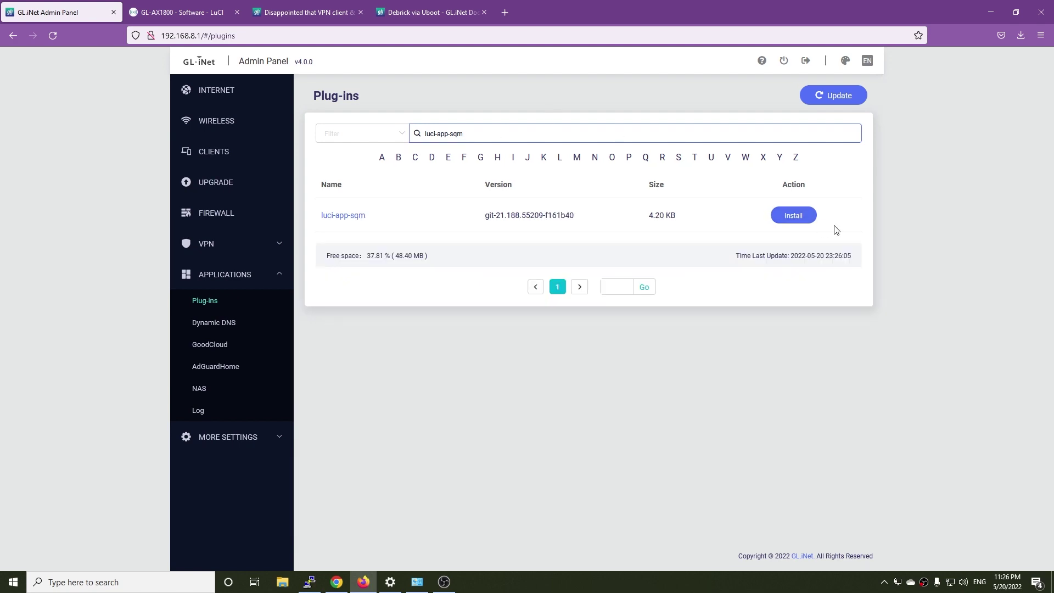
left_click(789, 217)
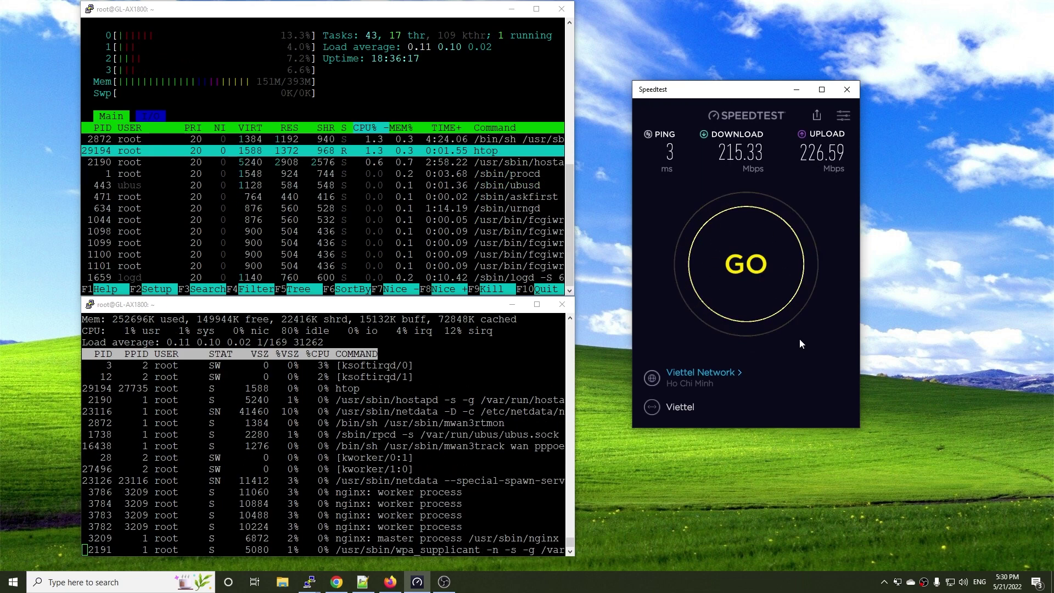
Step: Add option flow_offloading '1' under config defaults in /etc/config/firewall
left_click(760, 281)
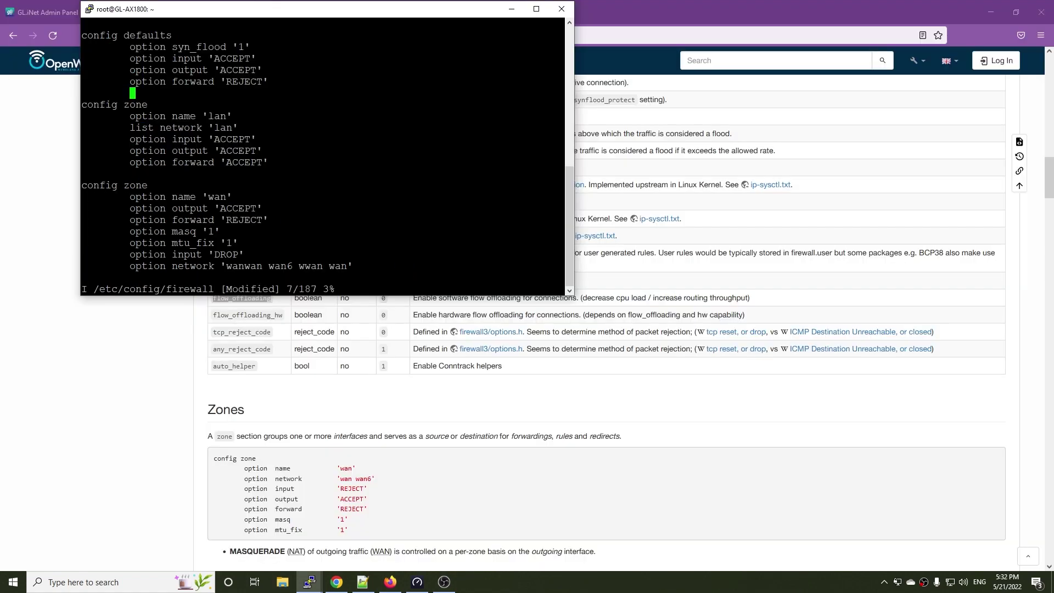
type("option flow_offloading")
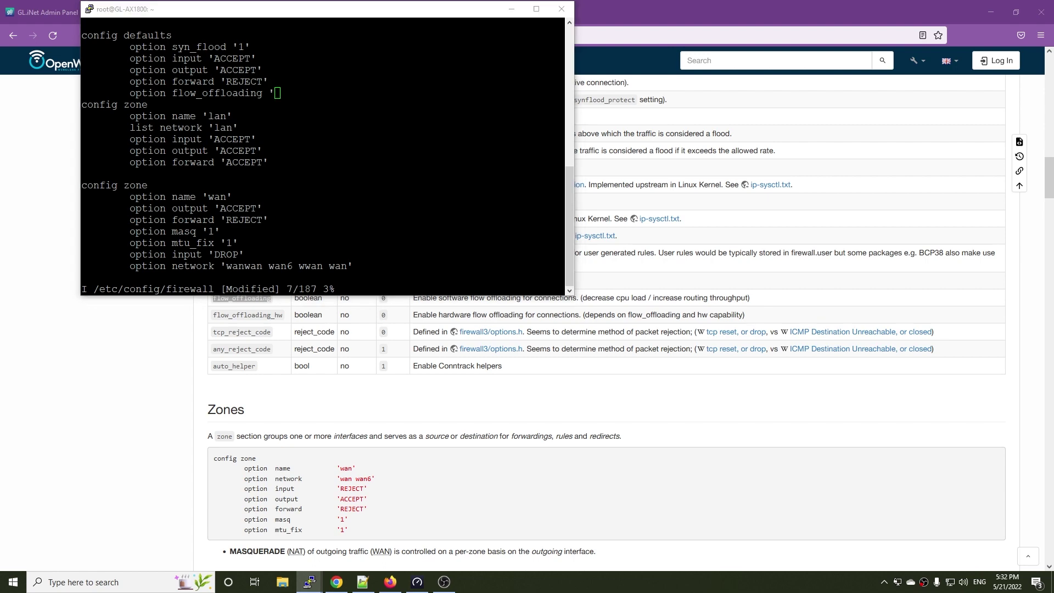
key("alt+Tab")
key("alt+Tab")
type("1'")
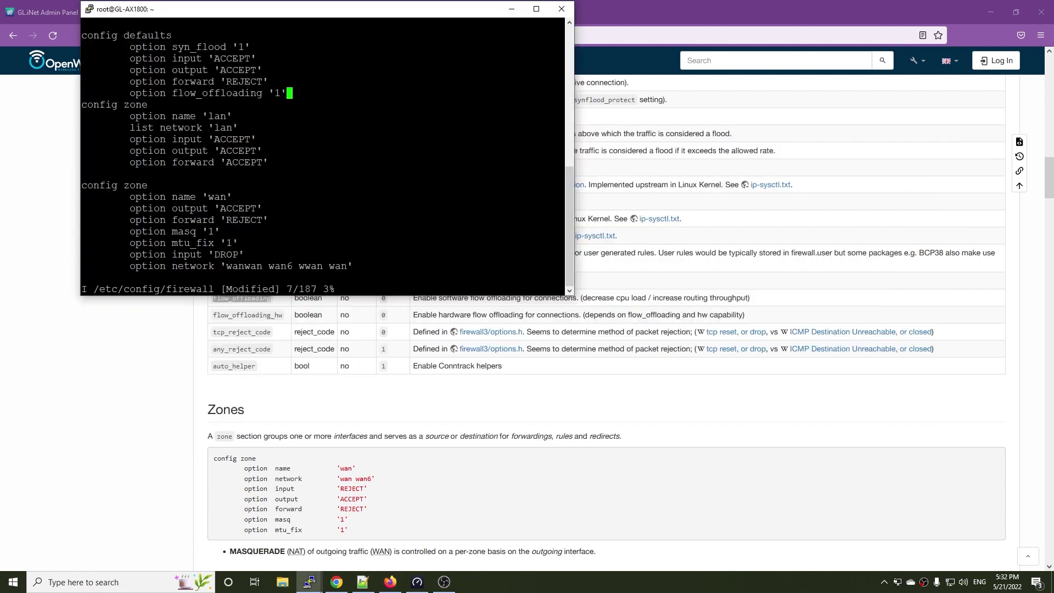
key("Escape")
Step: Save the firewall config with :wq and run service firewall restart
type(":wq")
key("Return")
type("service firewall restart")
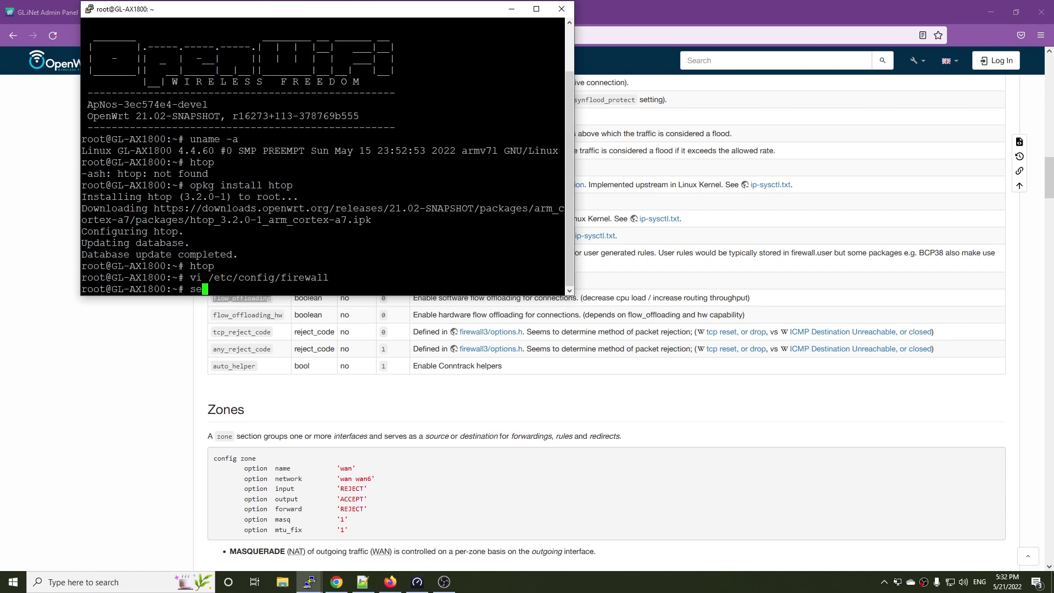
key("Return")
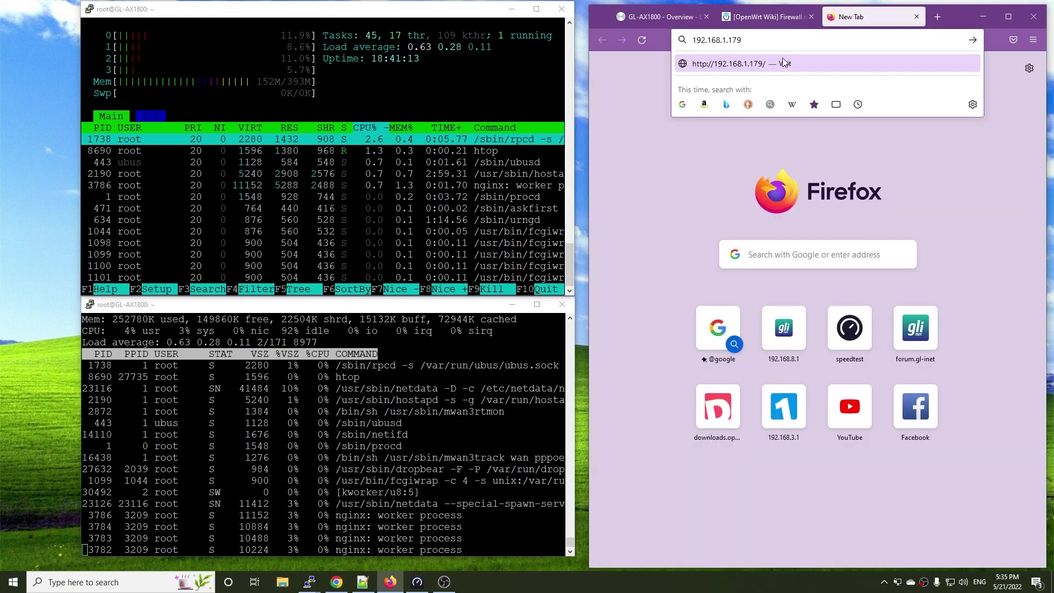
Step: Run OpenSpeedTest at 192.168.1.158:3000, then rerun iperf3 -c 192.168.1.158 -t20
key("BackSpace")
key("BackSpace")
type("58:3000")
key("Return")
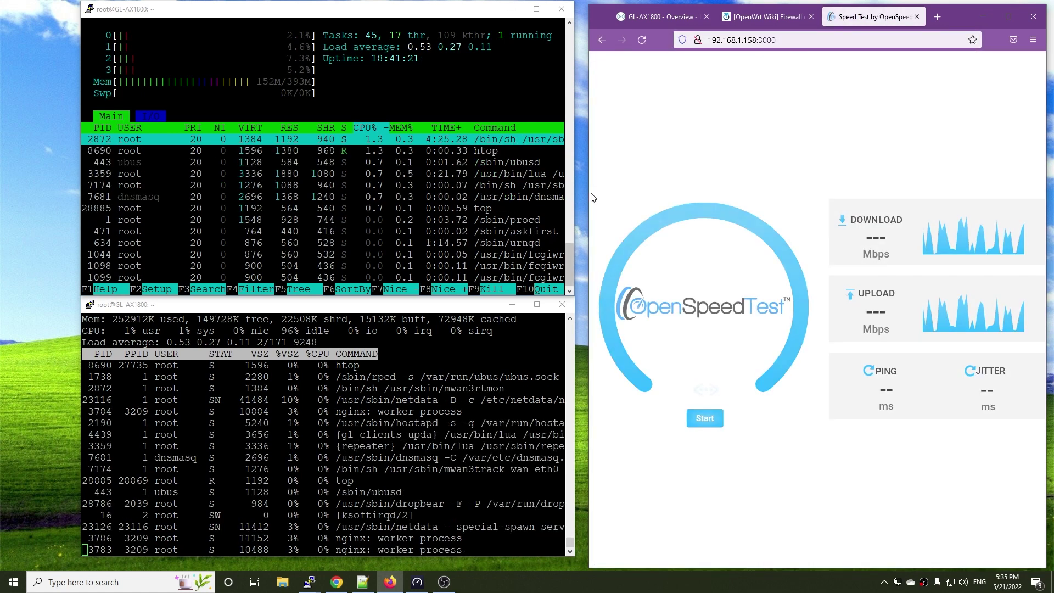
left_click_drag(590, 198, 580, 197)
left_click(705, 417)
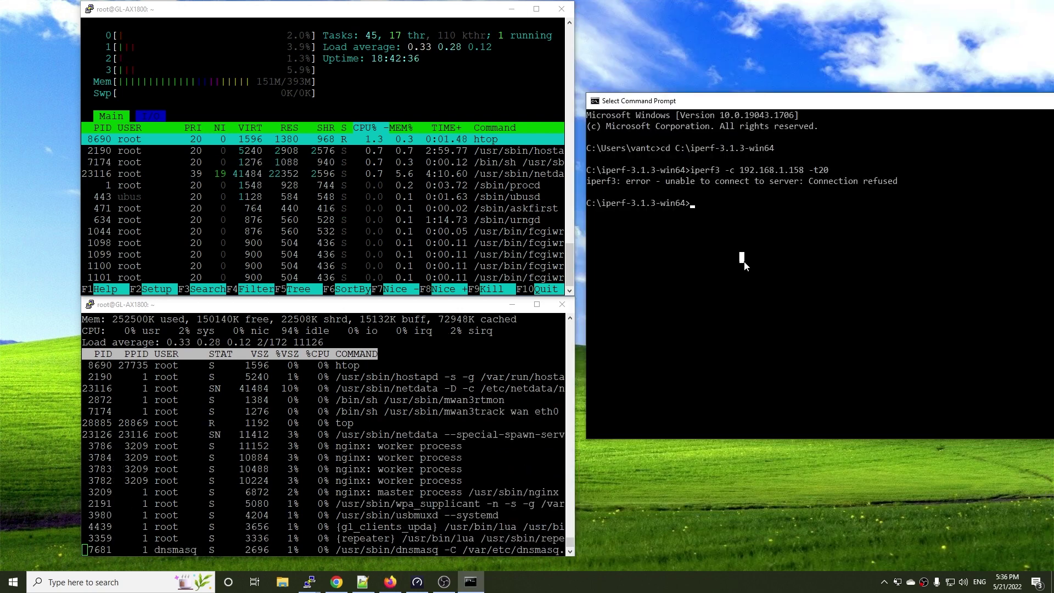
key("Up")
key("Return")
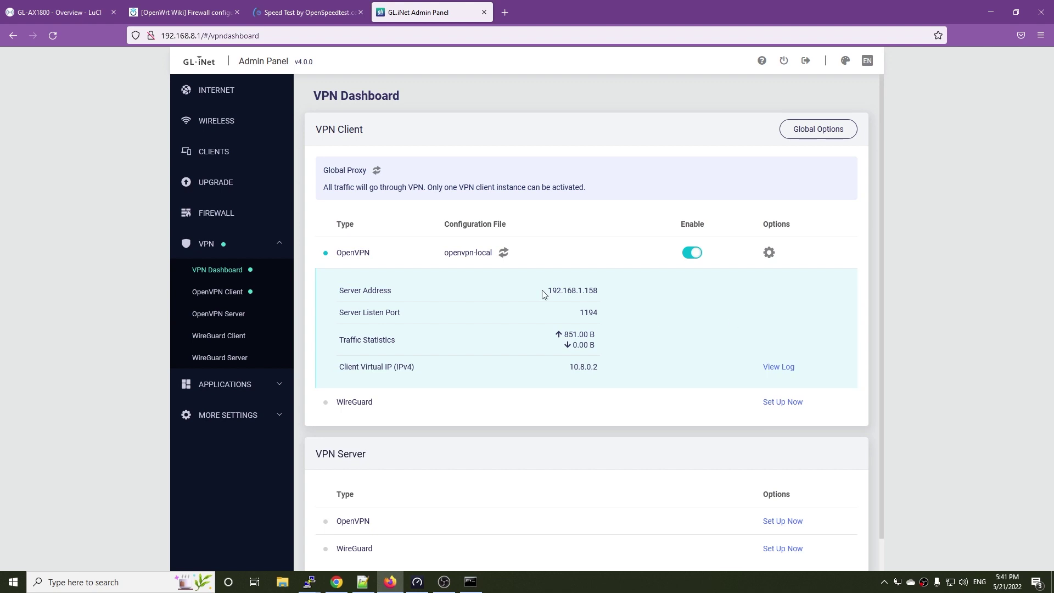
Step: Run iperf3 -c 10.8.0.1 -t20 through the OpenVPN tunnel
left_click_drag(546, 291, 630, 294)
left_click(631, 294)
left_click(990, 13)
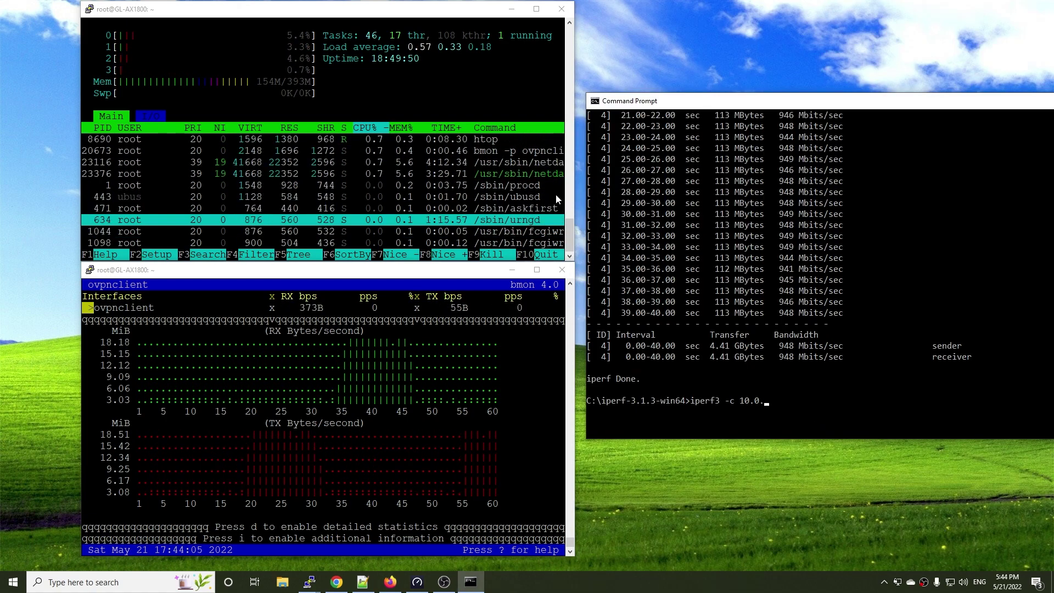
key("BackSpace")
key("BackSpace")
type("8.0.1 -t20")
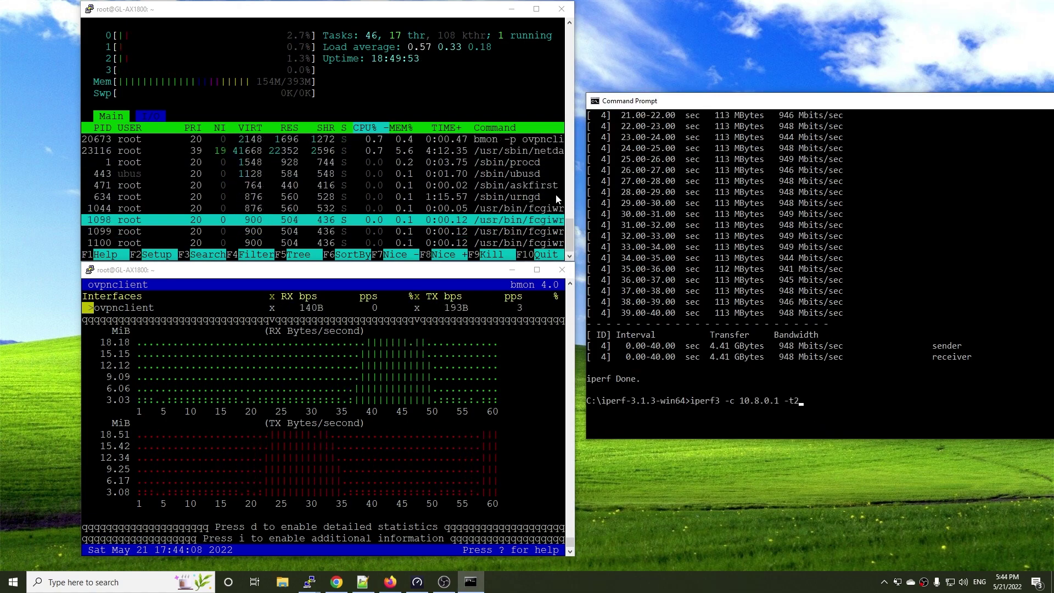
key("Return")
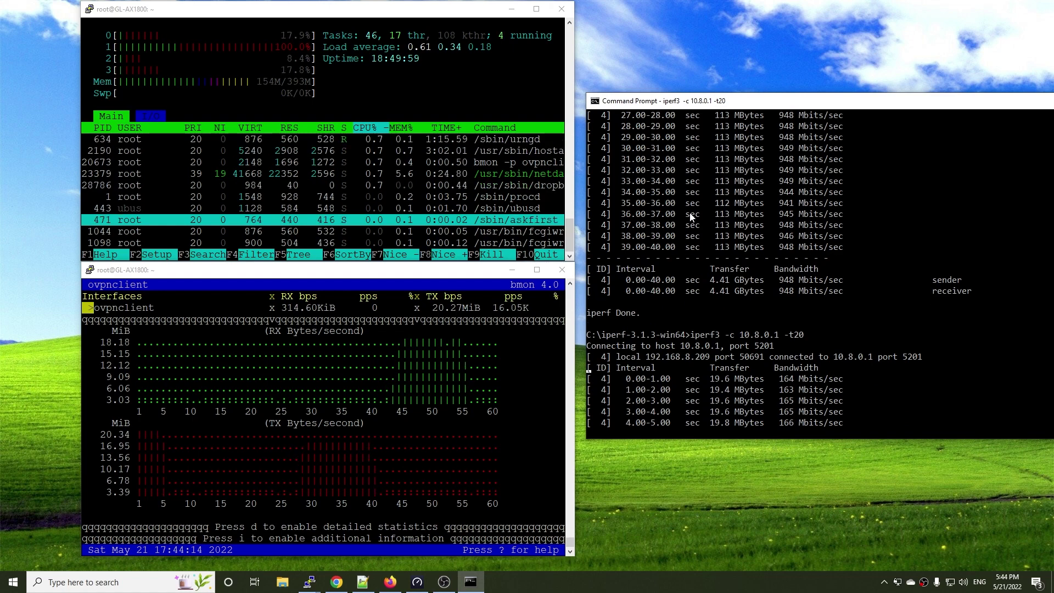
Step: Start top in the lower PuTTY session and rerun the 20-second iperf3 tunnel test
key("alt+Tab")
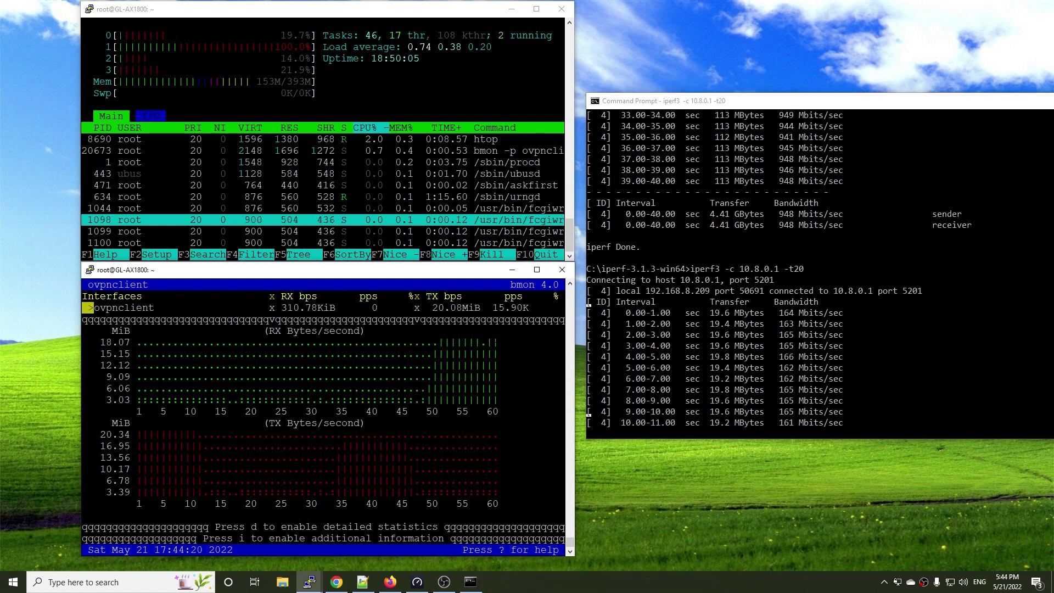
type("qtop")
key("Return")
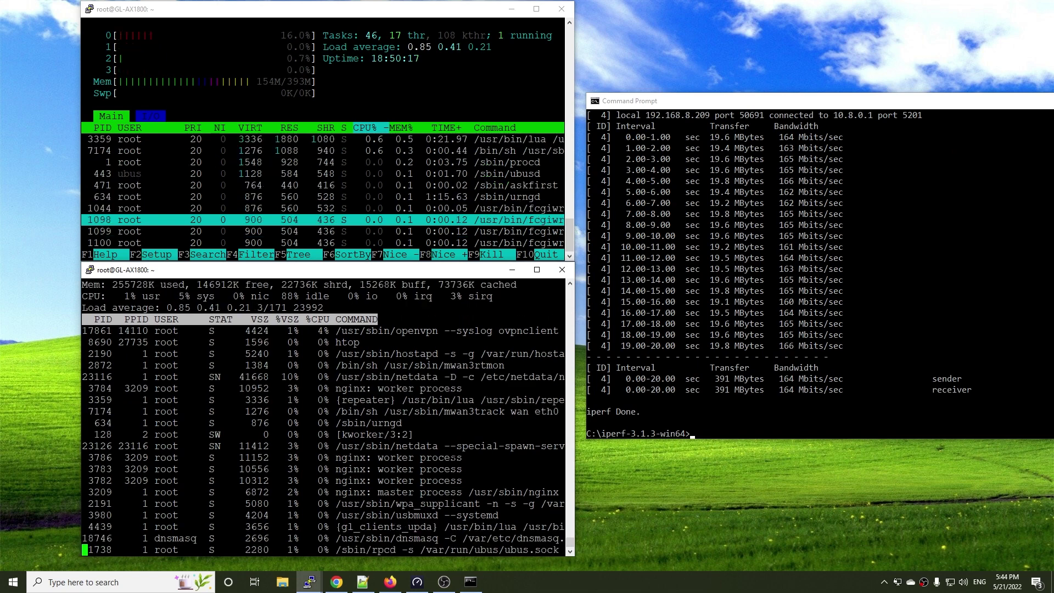
left_click(861, 364)
key("Up")
key("Return")
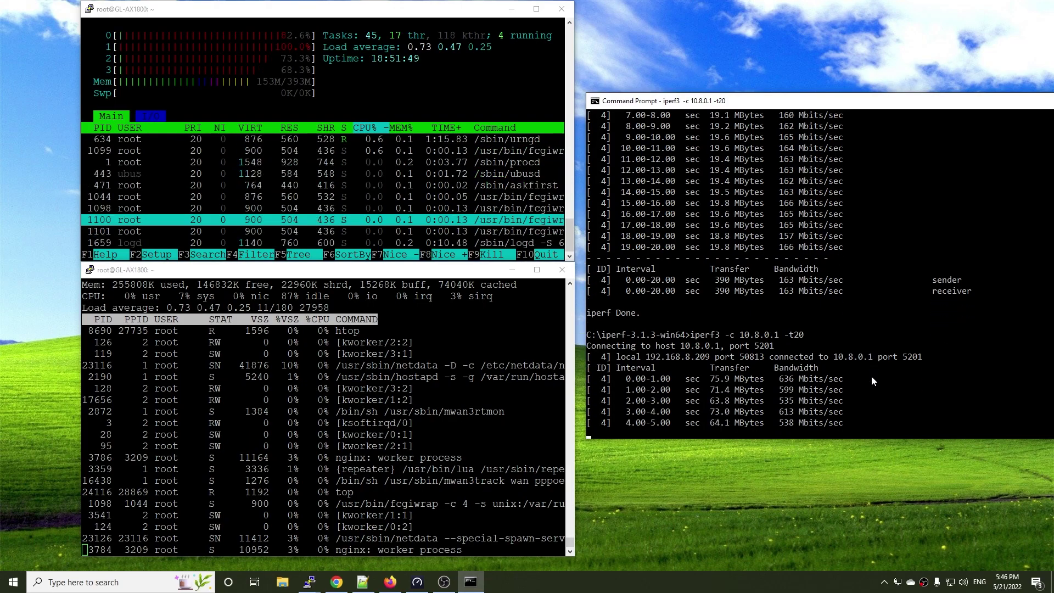
Step: Rerun the 20-second iperf3 test to 10.8.0.1
left_click(291, 307)
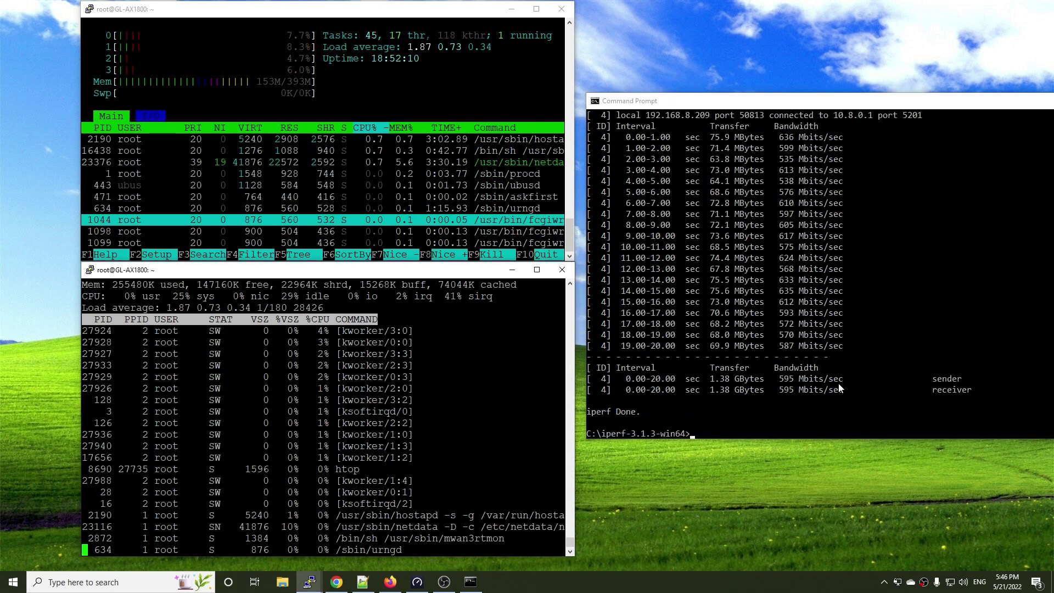
left_click(838, 384)
key("Up")
key("Return")
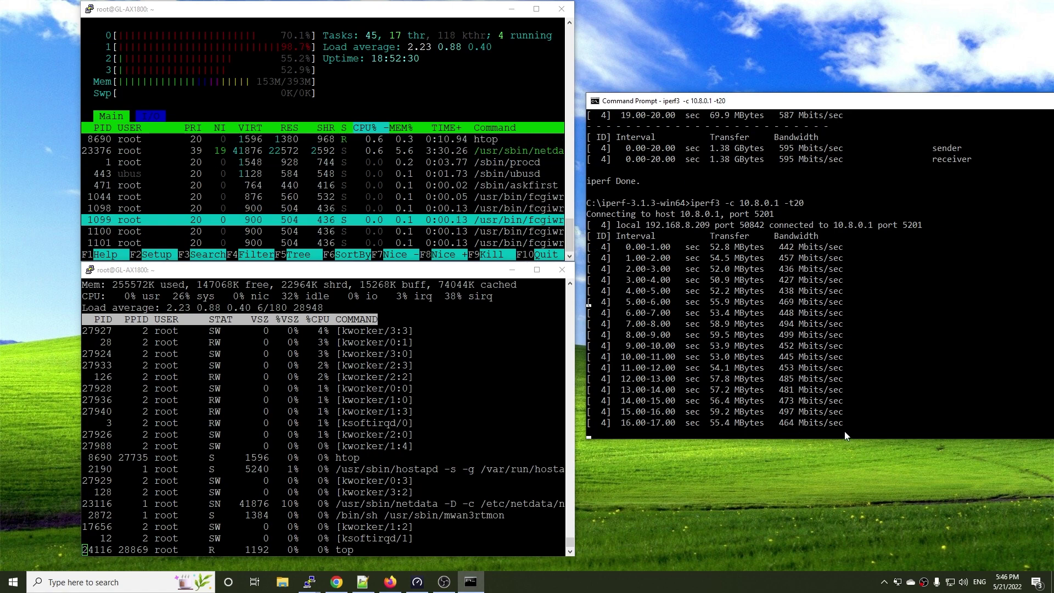
Step: Change the iperf3 duration to -t40 and run a 40-second tunnel test
key("Up")
key("BackSpace")
key("BackSpace")
type("40")
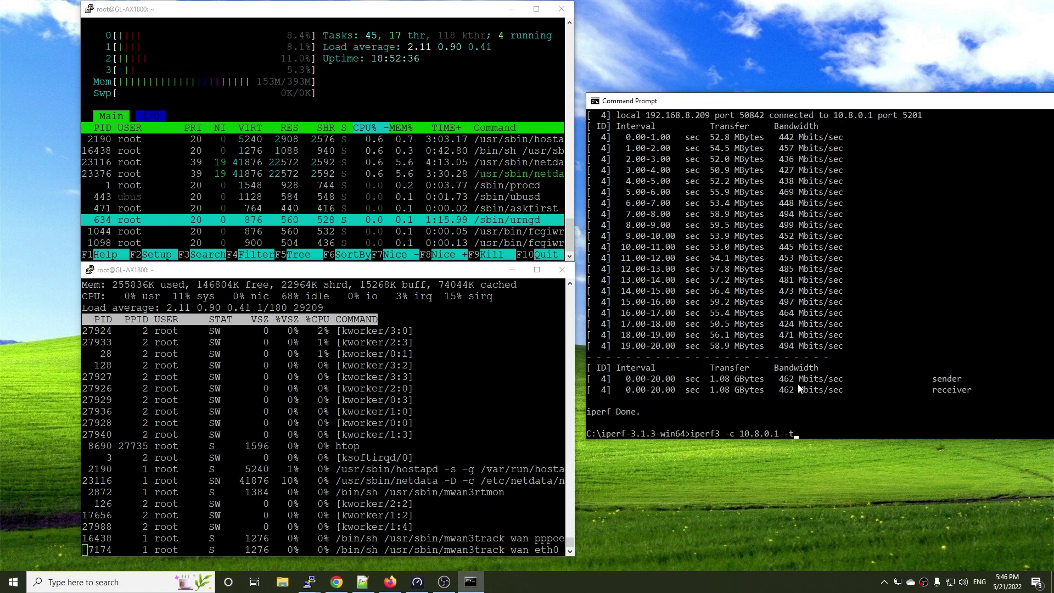
key("Return")
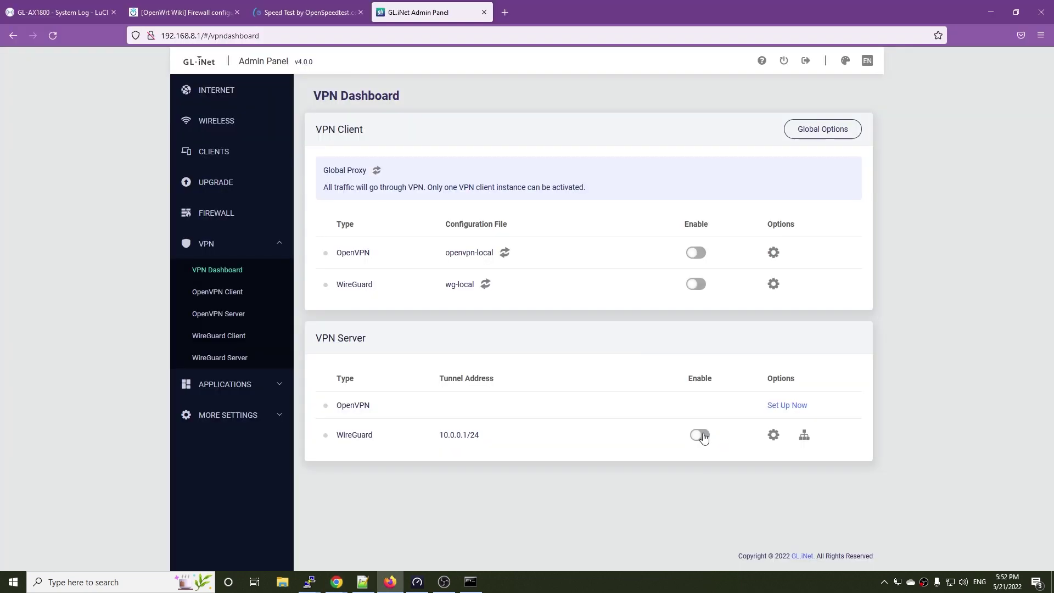
Step: Enable the WireGuard server and WireGuard client, and check the connected clients list
left_click(700, 434)
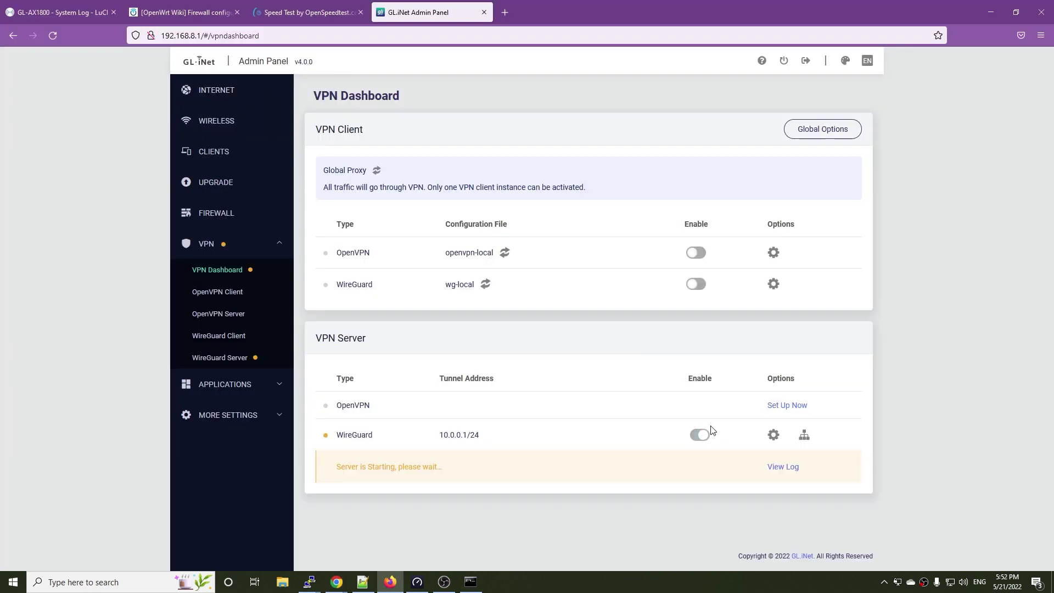
left_click(695, 284)
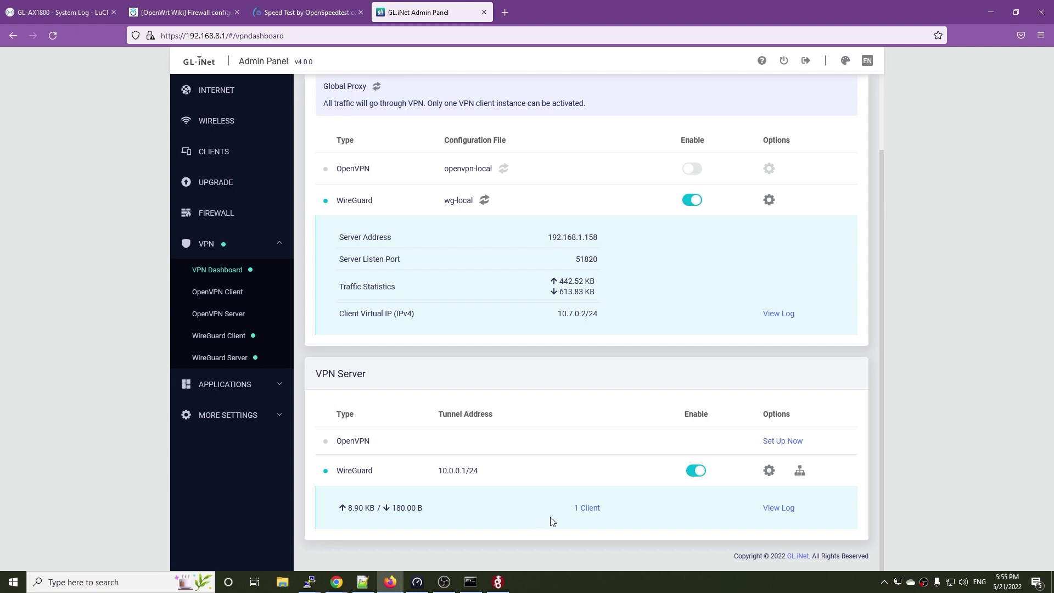
left_click(587, 508)
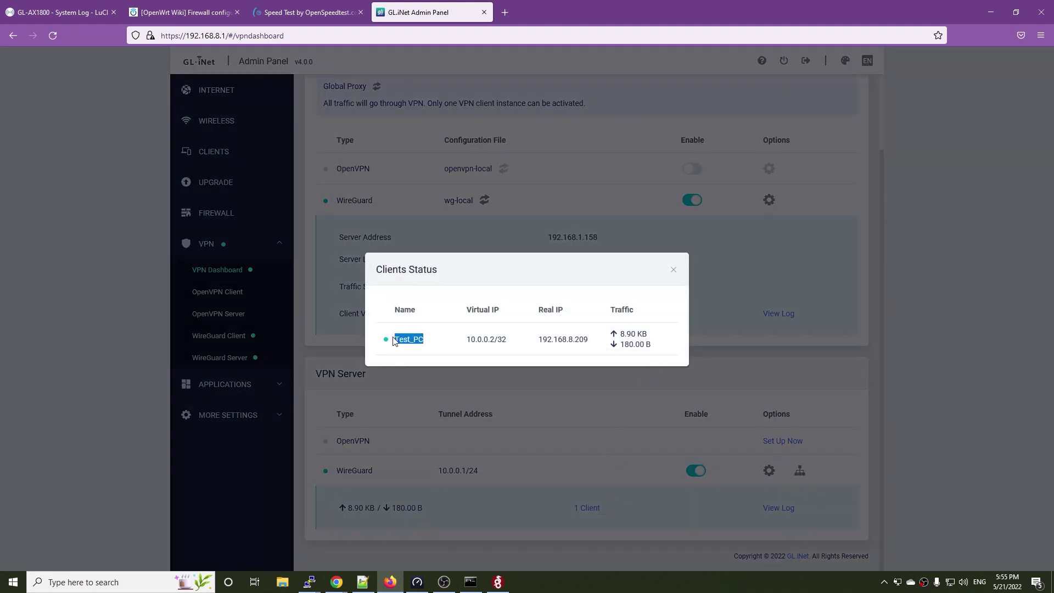
left_click(673, 269)
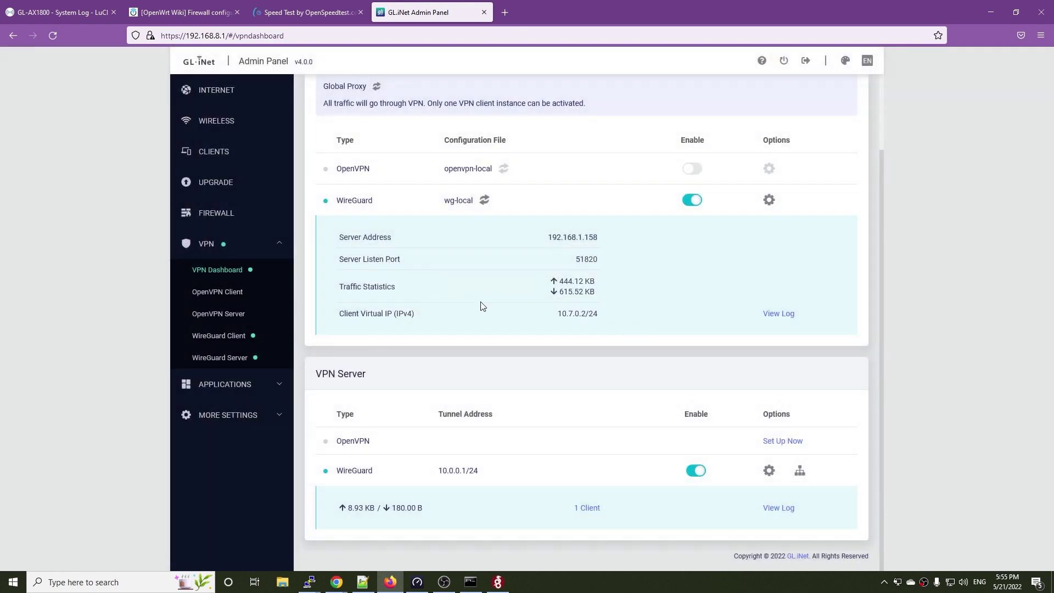
scroll(536, 257, "up", 2)
scroll(633, 303, "down", 2)
Step: Activate the AX1800 tunnel in the PC's WireGuard app and reload the admin panel
left_click(497, 582)
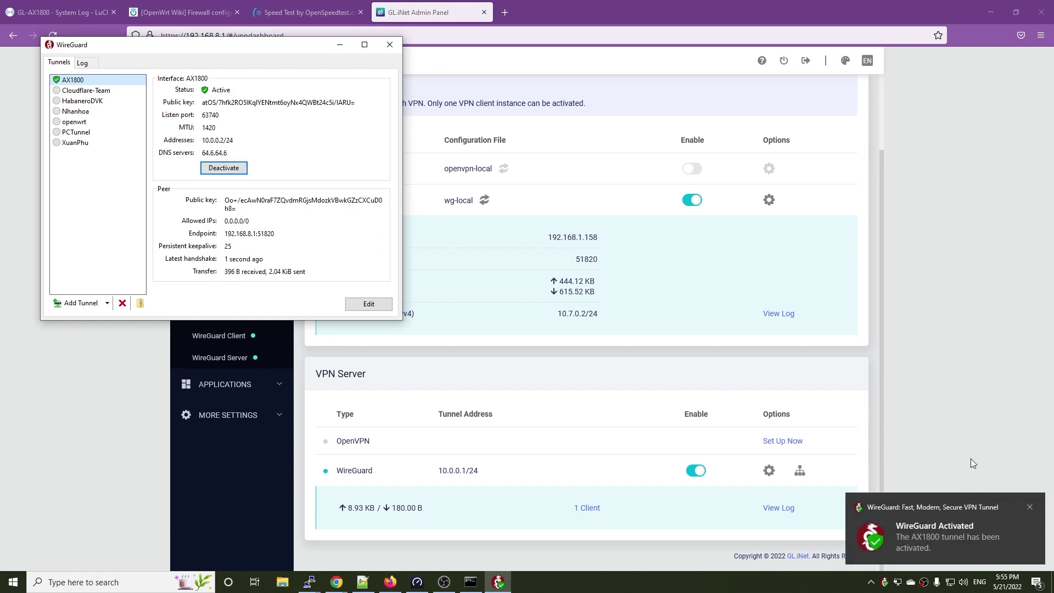
left_click(1011, 437)
left_click(54, 38)
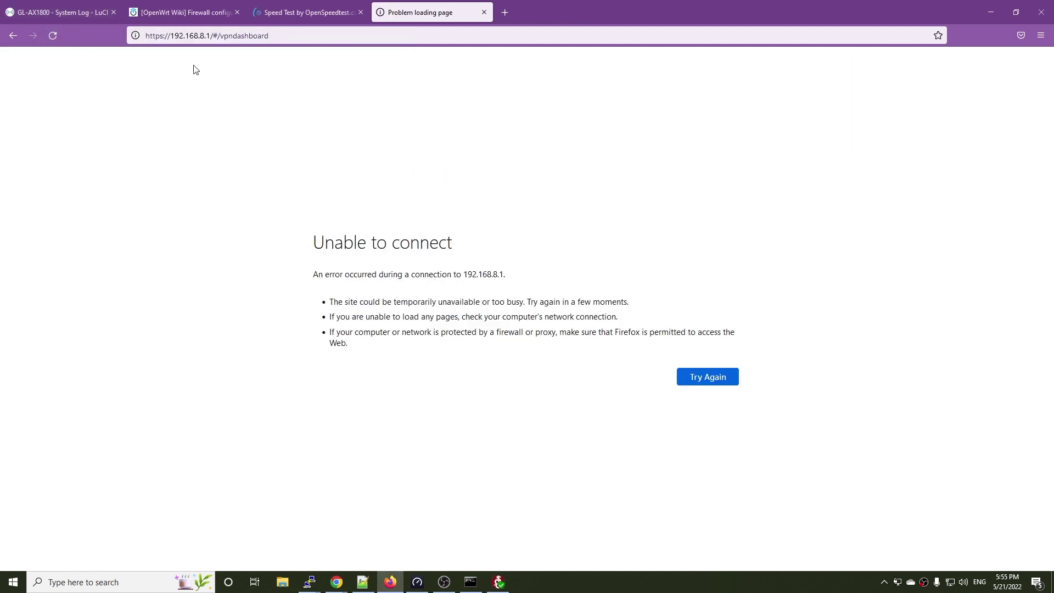
left_click(702, 379)
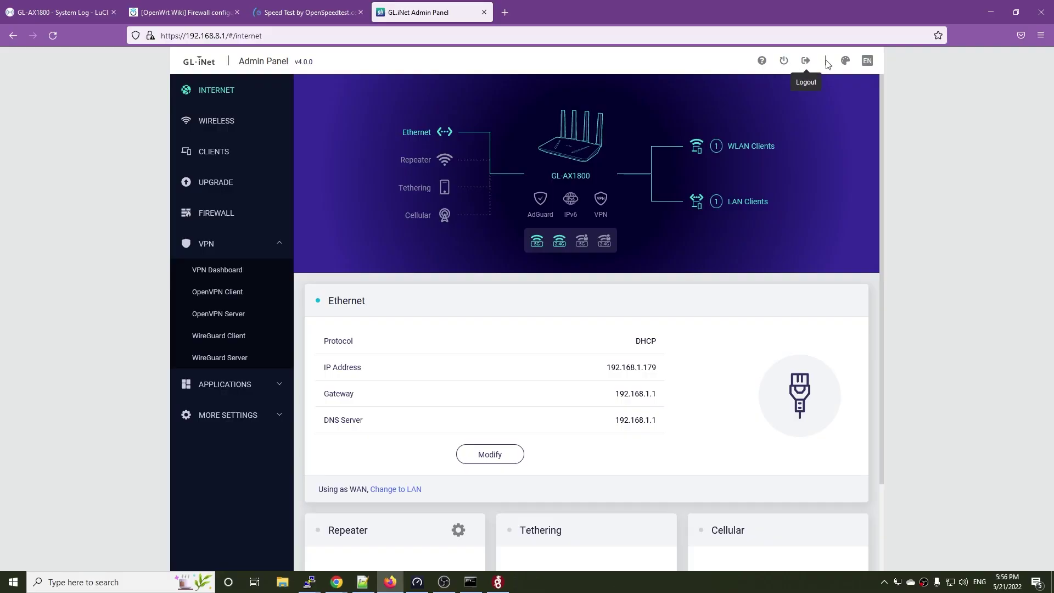
mouse_move(849, 65)
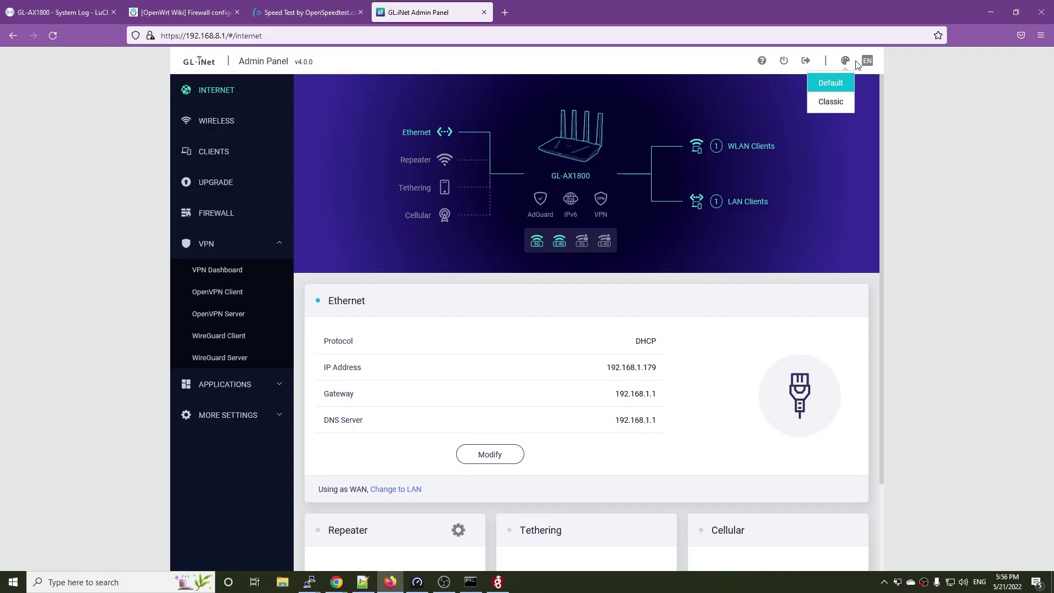